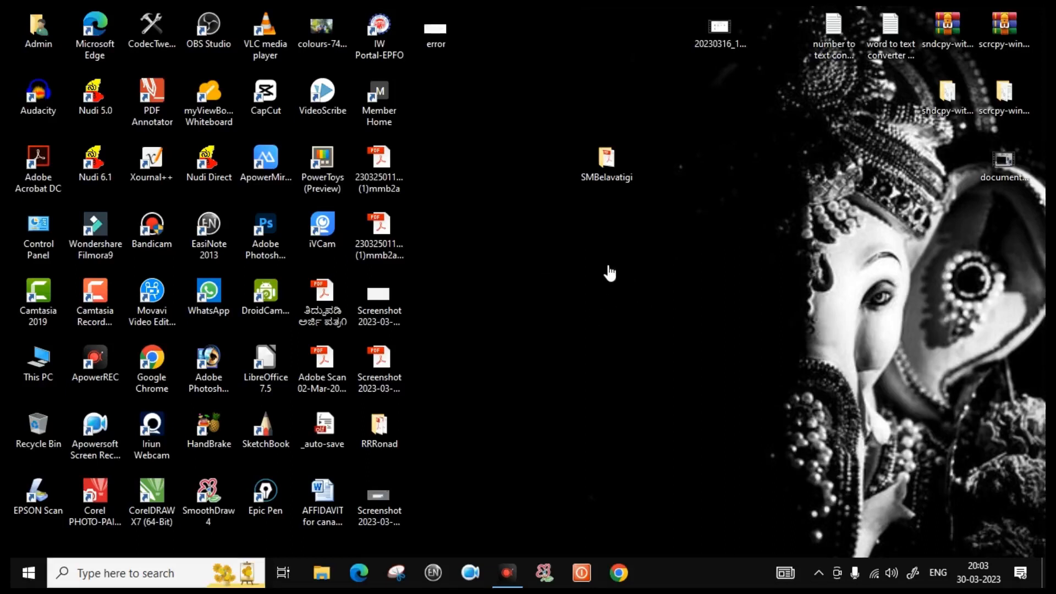
{"action": "right_click", "coordinate": [721, 181]}
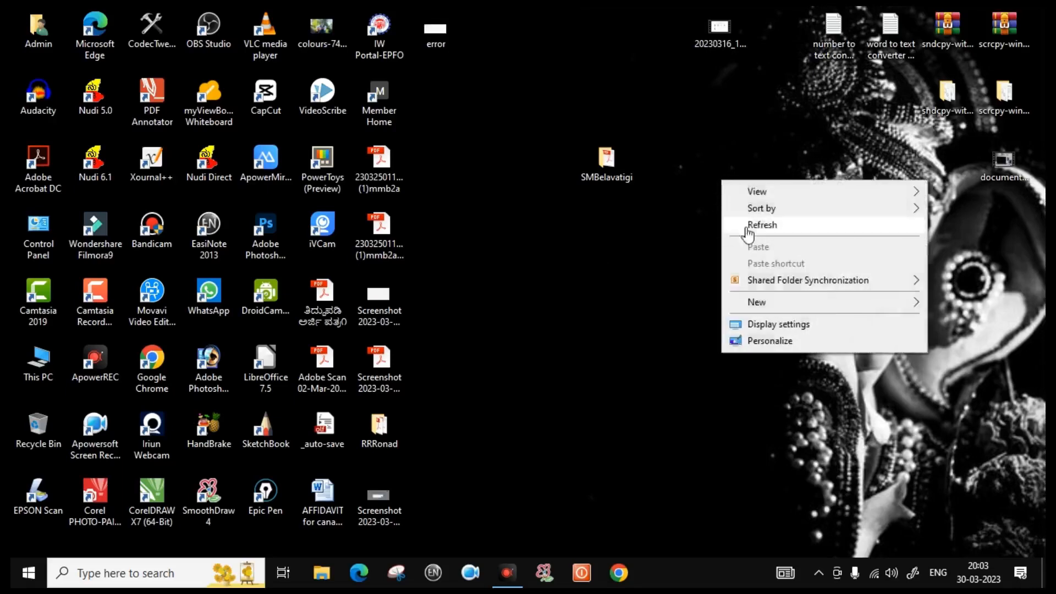
{"action": "right_click", "coordinate": [734, 205]}
{"action": "left_click", "coordinate": [799, 260]}
{"action": "right_click", "coordinate": [573, 273]}
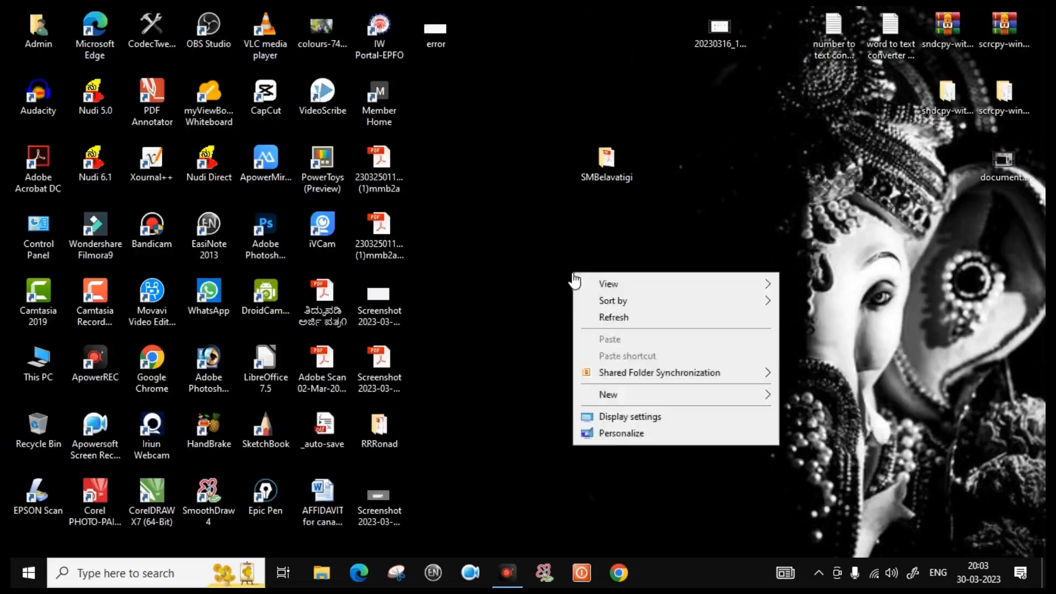
{"action": "left_click", "coordinate": [630, 319]}
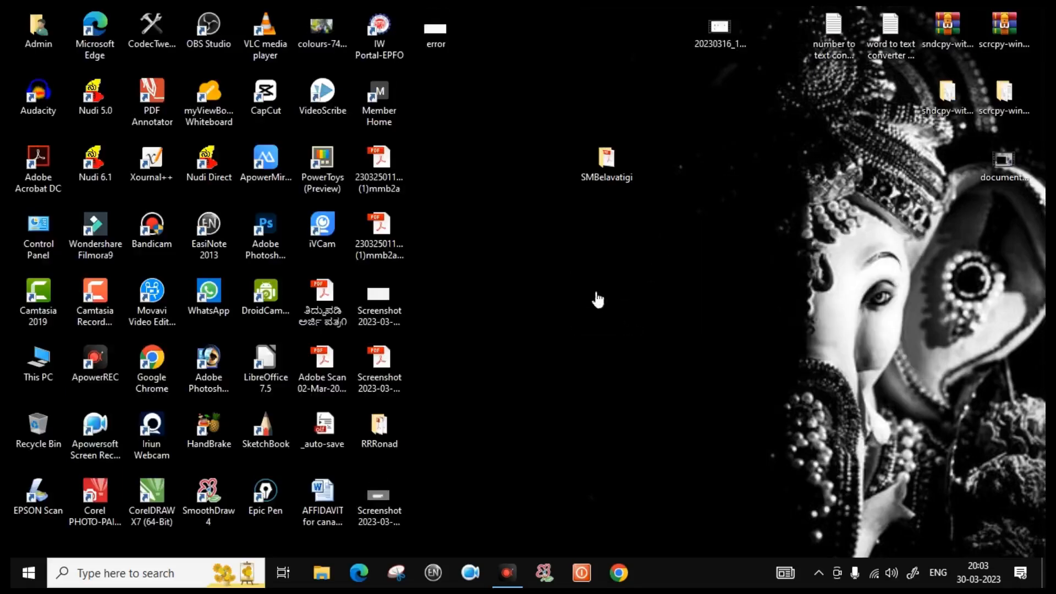
{"action": "right_click", "coordinate": [589, 269]}
{"action": "left_click", "coordinate": [650, 316]}
{"action": "right_click", "coordinate": [560, 249]}
{"action": "left_click", "coordinate": [606, 297]}
{"action": "right_click", "coordinate": [506, 246]}
{"action": "left_click", "coordinate": [572, 295]}
{"action": "right_click", "coordinate": [526, 257]}
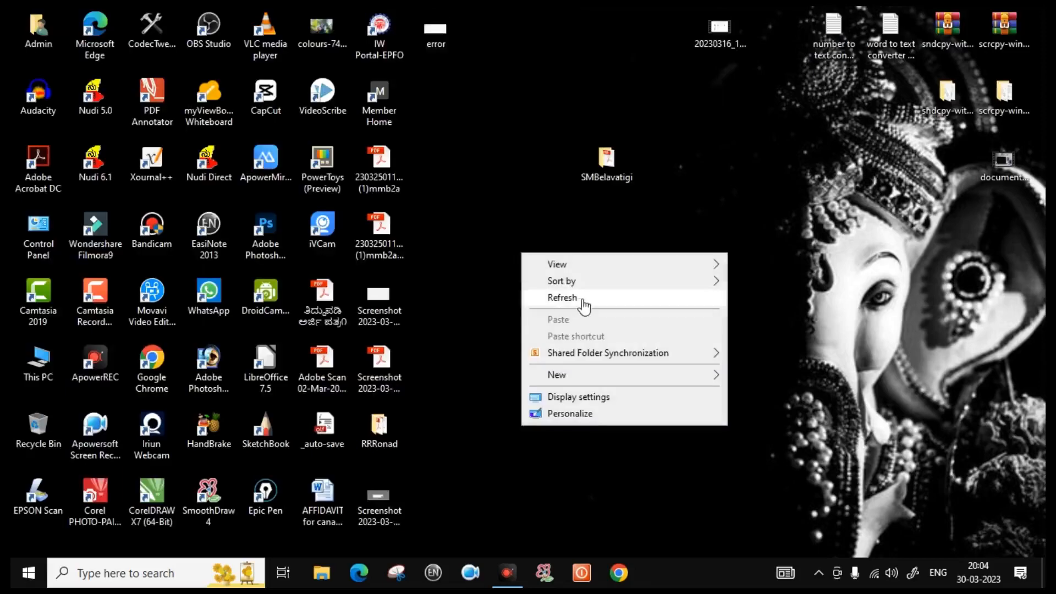
{"action": "left_click", "coordinate": [586, 301]}
Step: Open Google Chrome and run a Google search for smoothdraw
{"action": "right_click", "coordinate": [146, 373]}
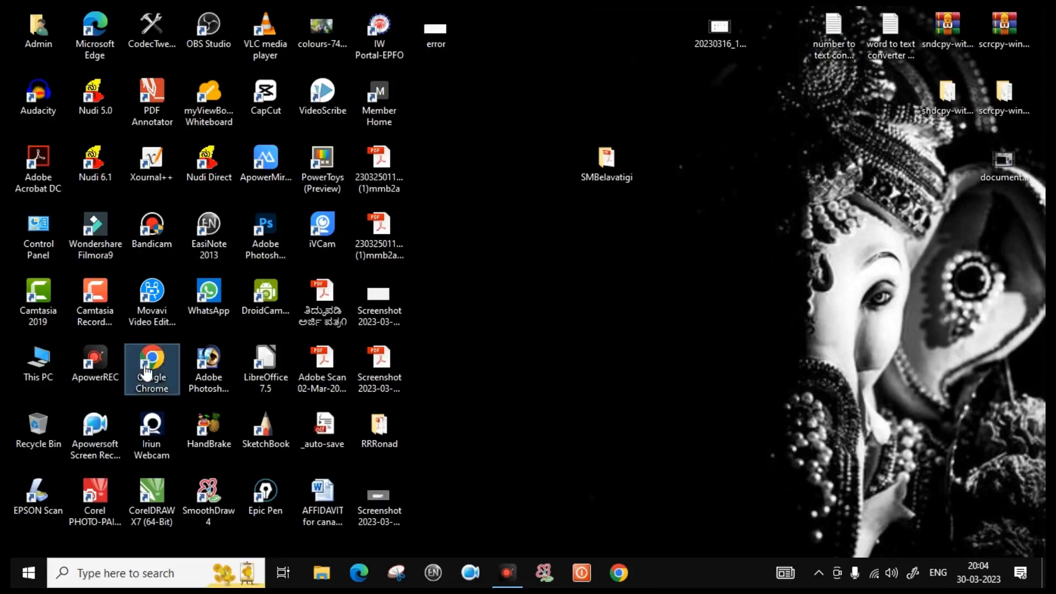
{"action": "left_click", "coordinate": [177, 163]}
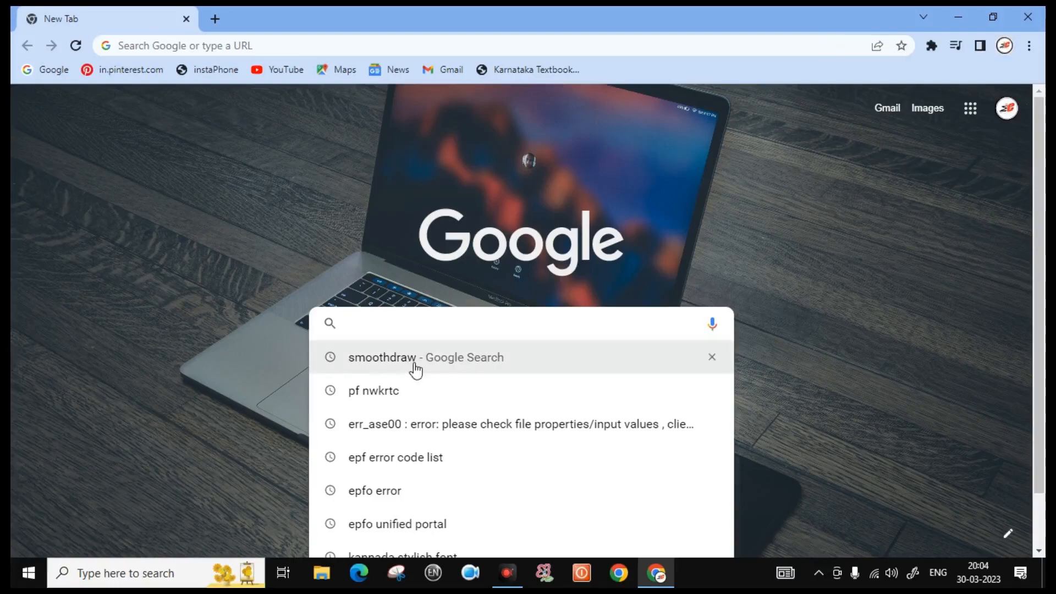
{"action": "left_click", "coordinate": [415, 358]}
Step: Look through the smoothdraw search results for sites that offer the program as a download
{"action": "scroll", "coordinate": [465, 306], "scroll_direction": "down", "scroll_amount": 10}
{"action": "scroll", "coordinate": [465, 306], "scroll_direction": "up", "scroll_amount": 10}
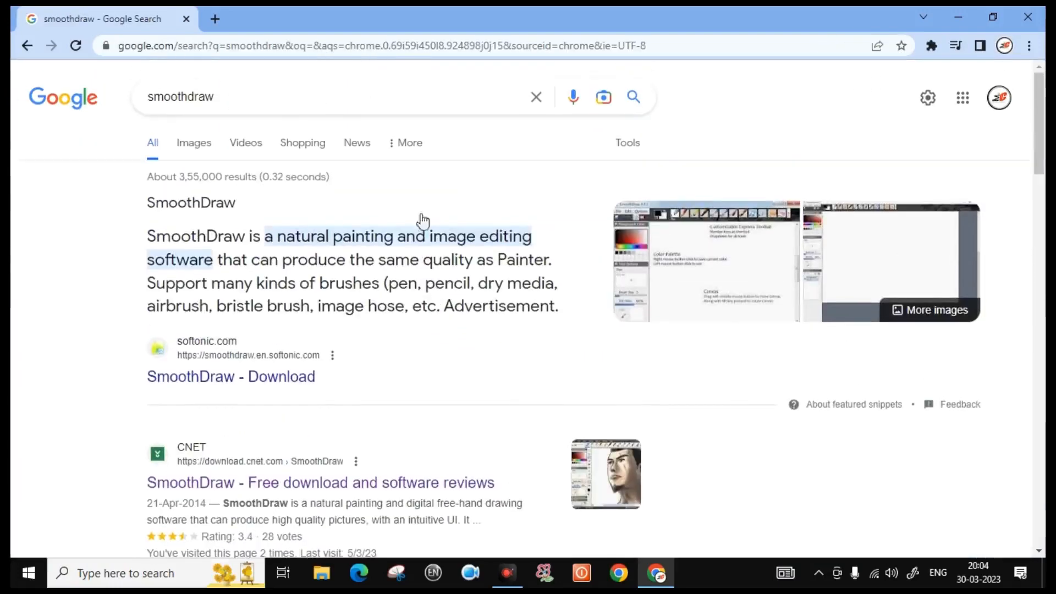
{"action": "scroll", "coordinate": [484, 327], "scroll_direction": "down", "scroll_amount": 10}
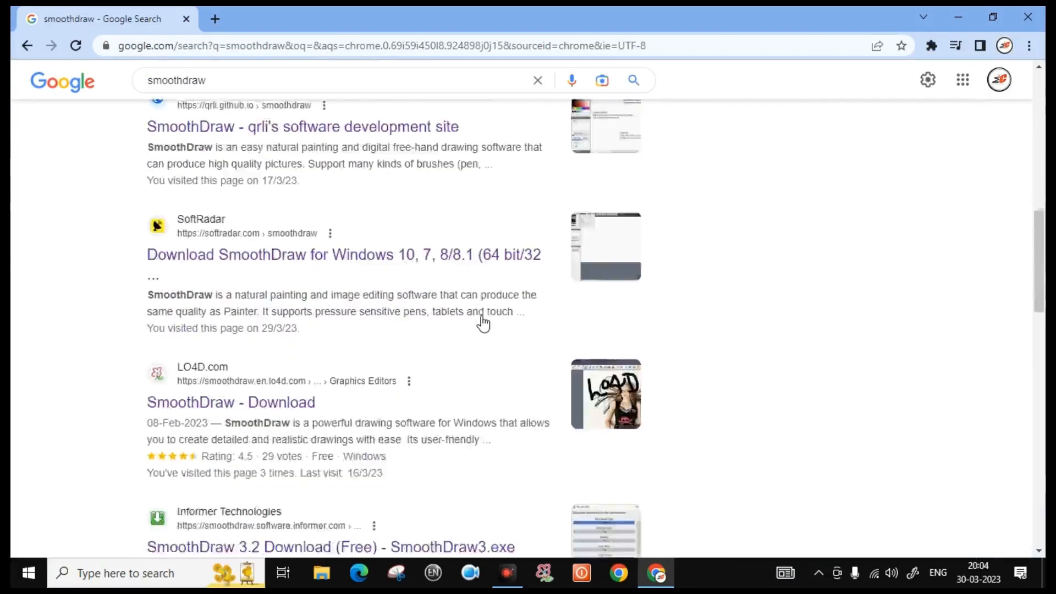
{"action": "scroll", "coordinate": [483, 320], "scroll_direction": "down", "scroll_amount": 10}
{"action": "scroll", "coordinate": [481, 316], "scroll_direction": "up", "scroll_amount": 7}
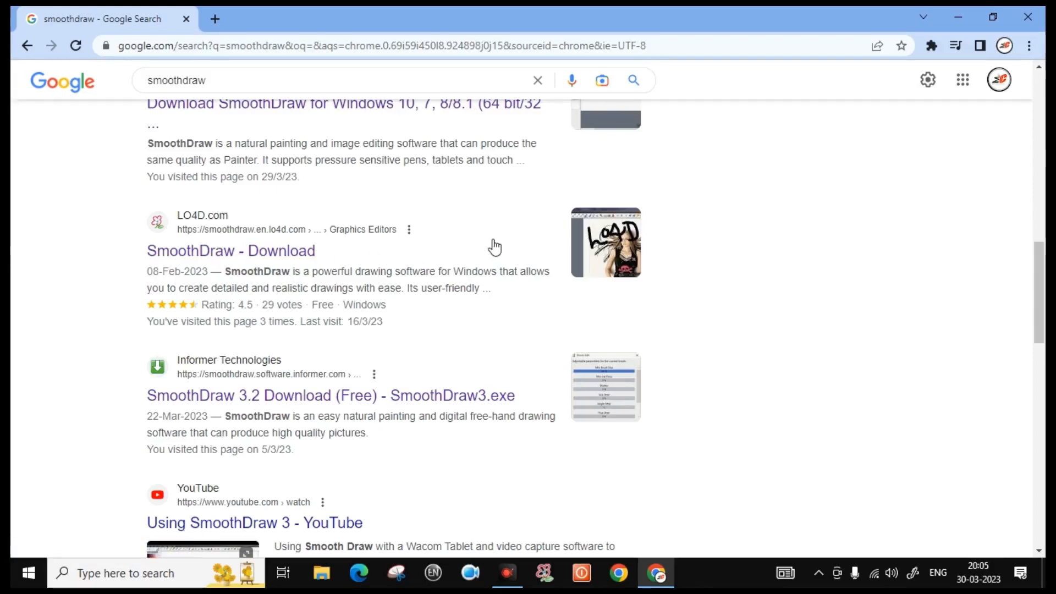
{"action": "scroll", "coordinate": [494, 247], "scroll_direction": "up", "scroll_amount": 3}
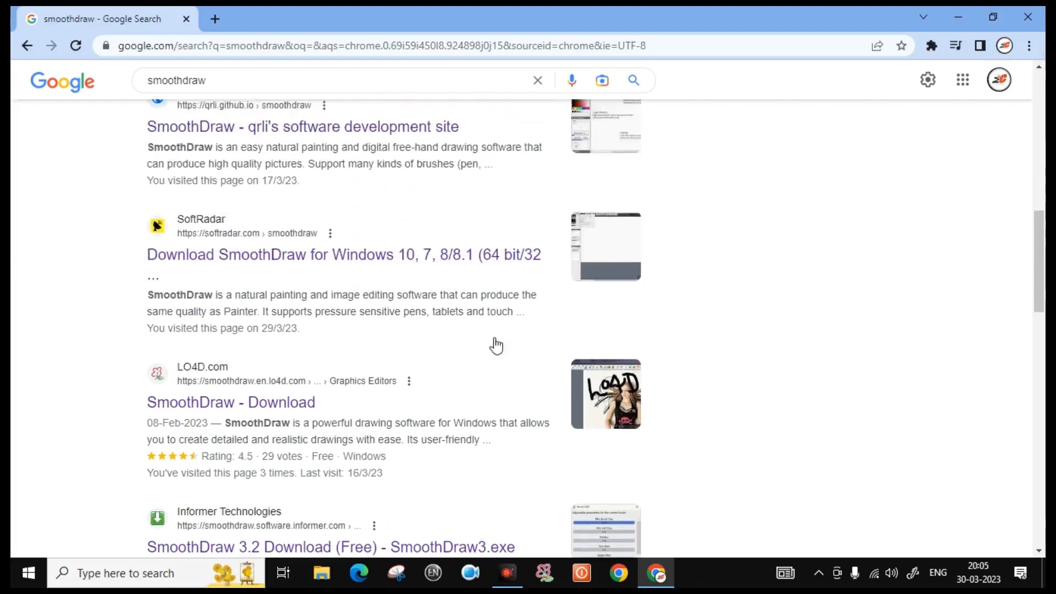
{"action": "scroll", "coordinate": [496, 345], "scroll_direction": "up", "scroll_amount": 3}
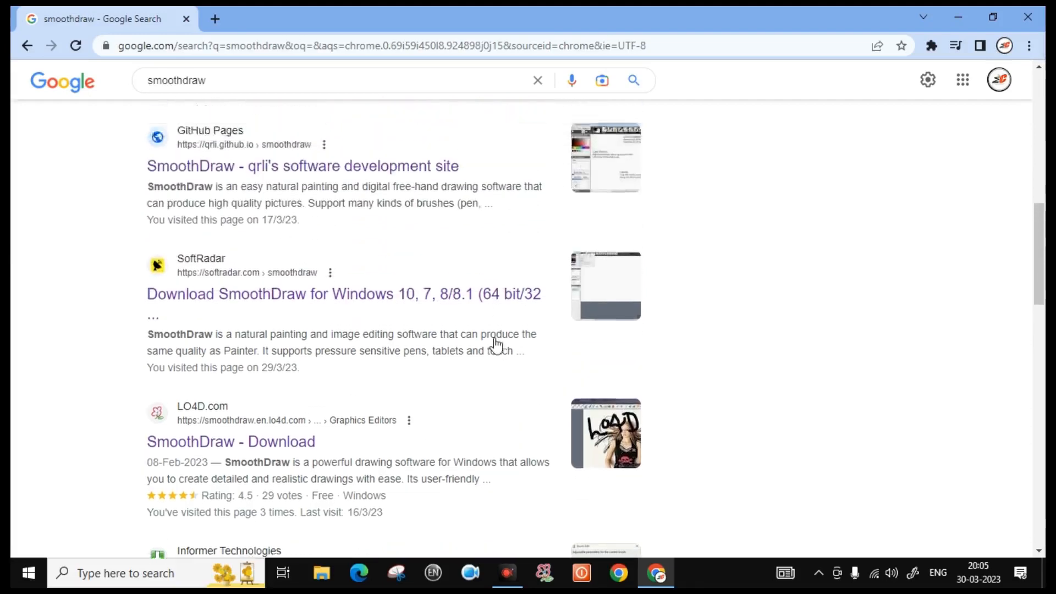
{"action": "scroll", "coordinate": [496, 343], "scroll_direction": "up", "scroll_amount": 4}
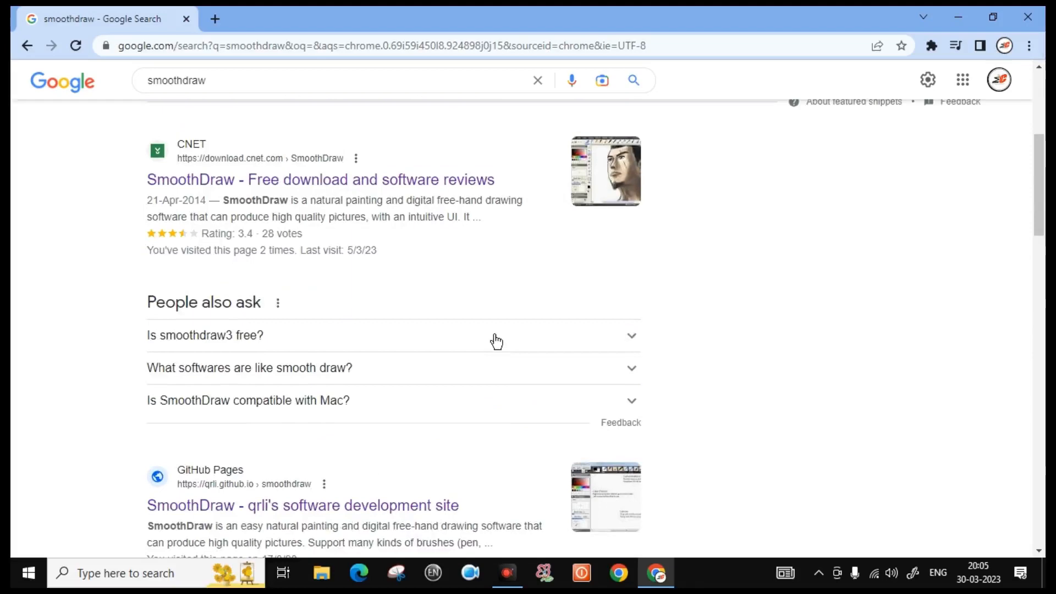
{"action": "scroll", "coordinate": [496, 342], "scroll_direction": "down", "scroll_amount": 4}
{"action": "scroll", "coordinate": [495, 342], "scroll_direction": "down", "scroll_amount": 5}
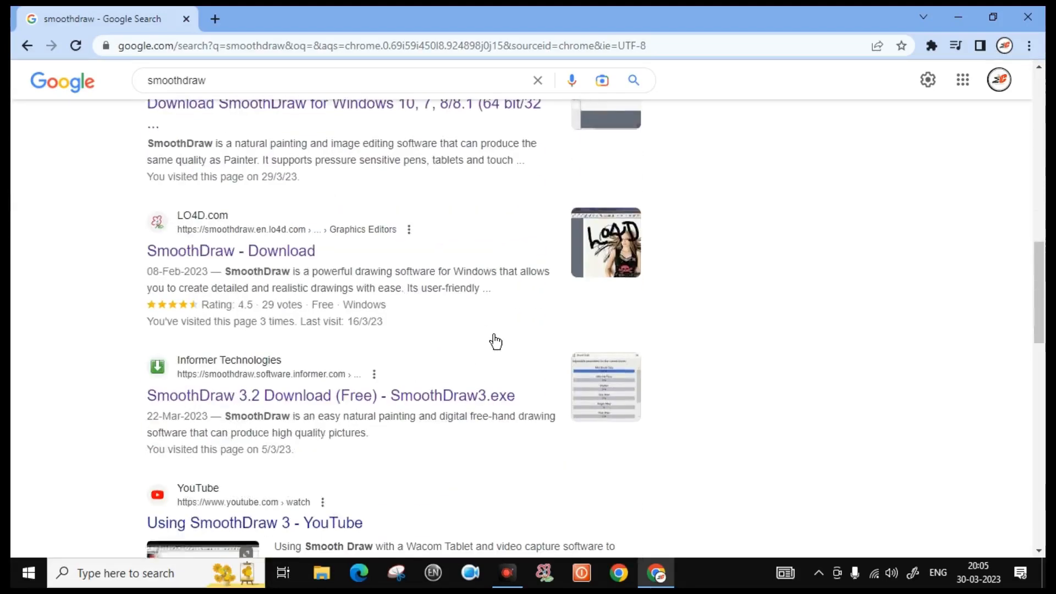
Step: Request the SmoothDraw setup file from the LO4D.com UK mirror, then cancel saving it and close the browser
{"action": "left_click", "coordinate": [208, 254]}
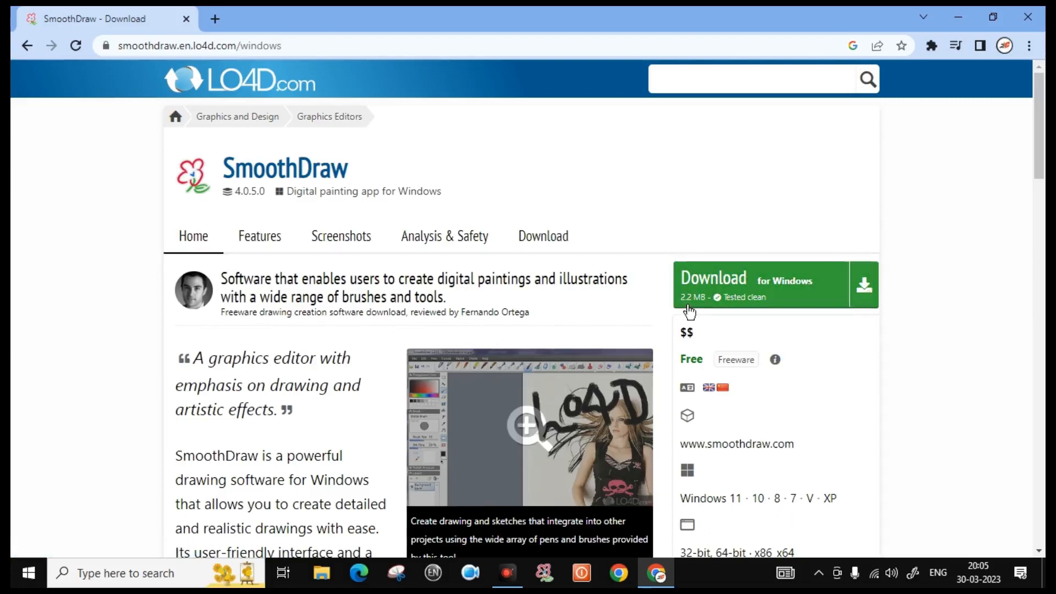
{"action": "left_click", "coordinate": [797, 292]}
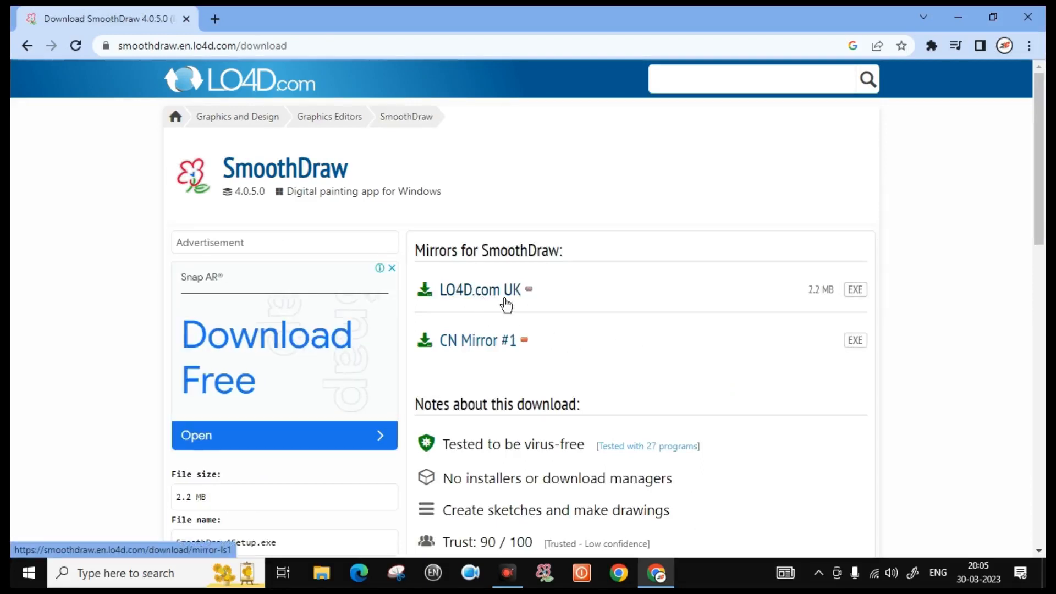
{"action": "left_click", "coordinate": [471, 299]}
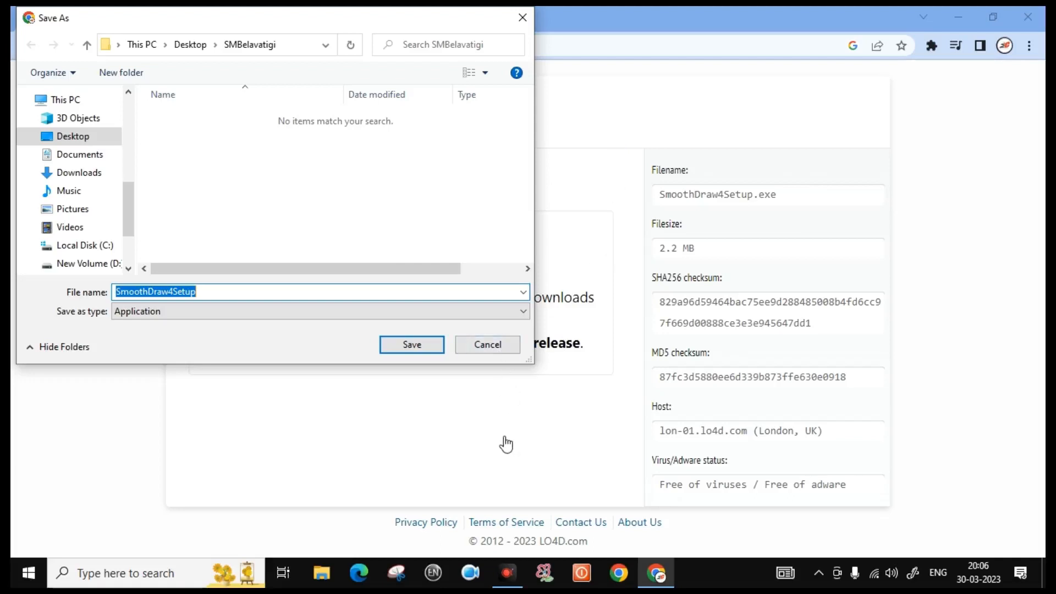
{"action": "left_click", "coordinate": [522, 17]}
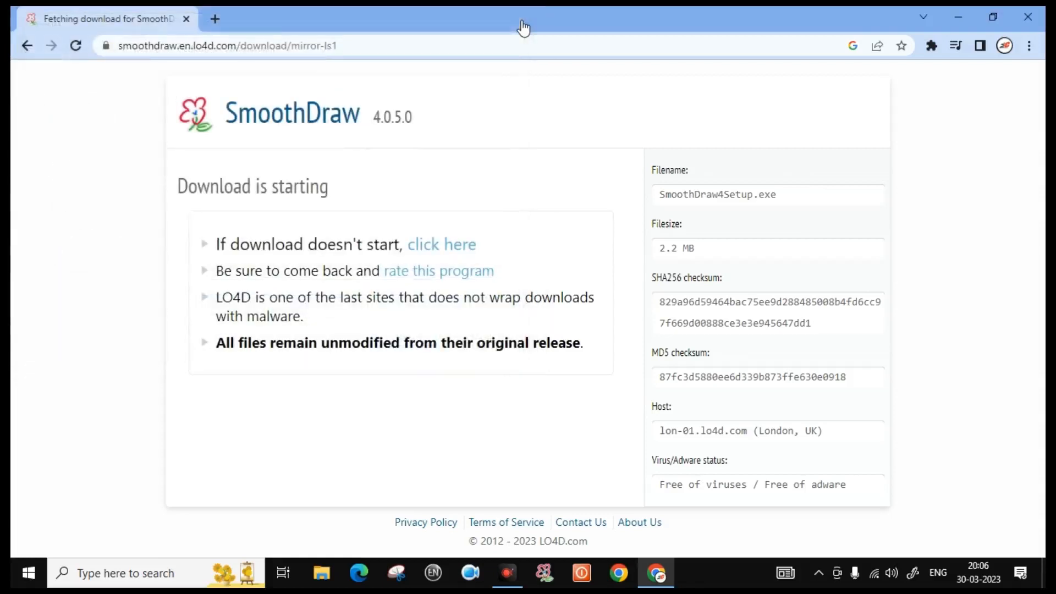
{"action": "left_click", "coordinate": [1026, 22]}
{"action": "right_click", "coordinate": [605, 270]}
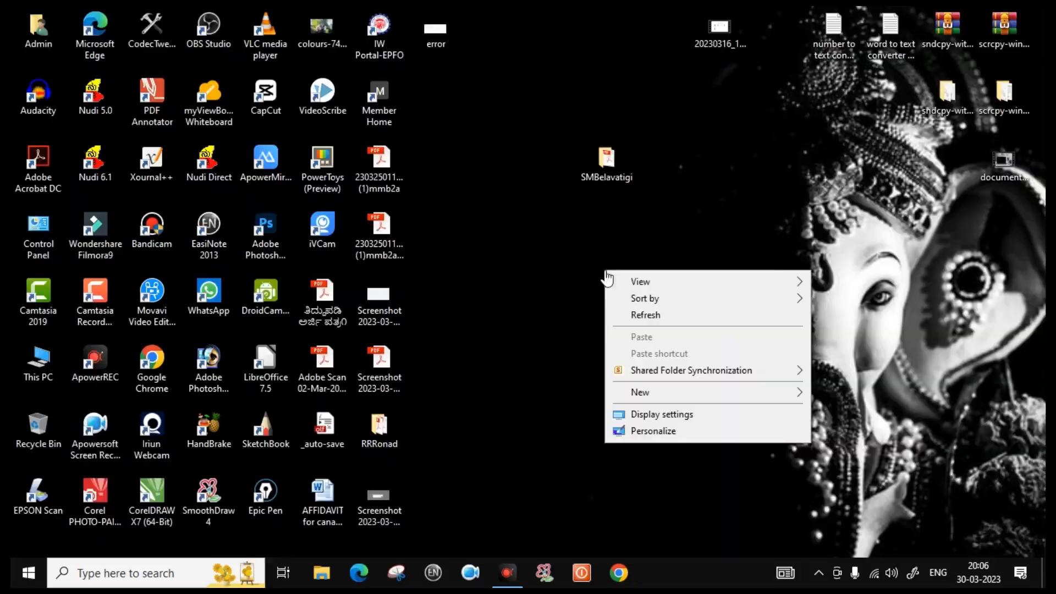
{"action": "left_click", "coordinate": [656, 319]}
{"action": "right_click", "coordinate": [576, 281]}
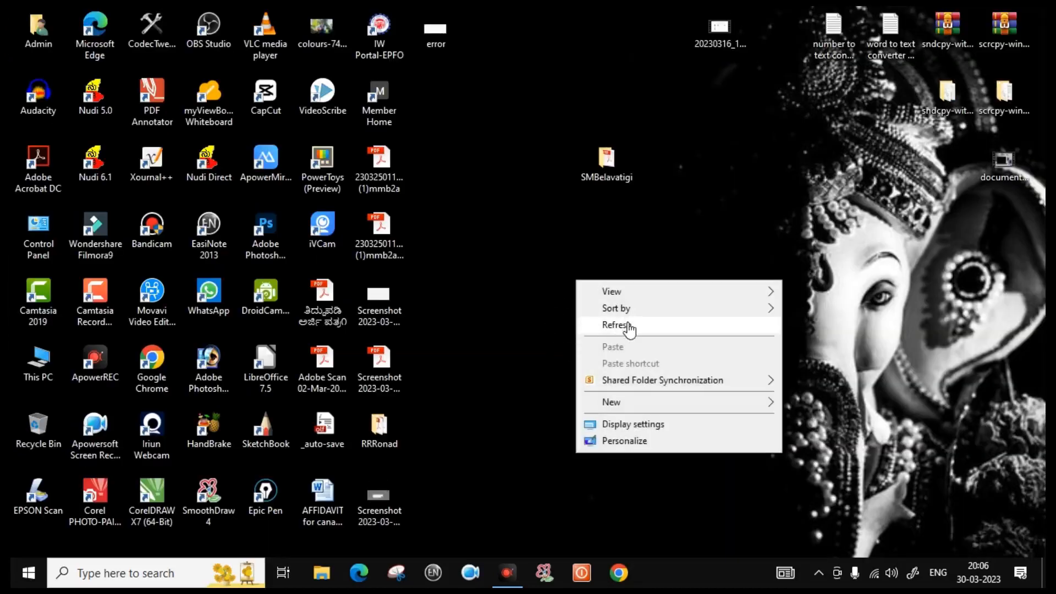
{"action": "left_click", "coordinate": [628, 326]}
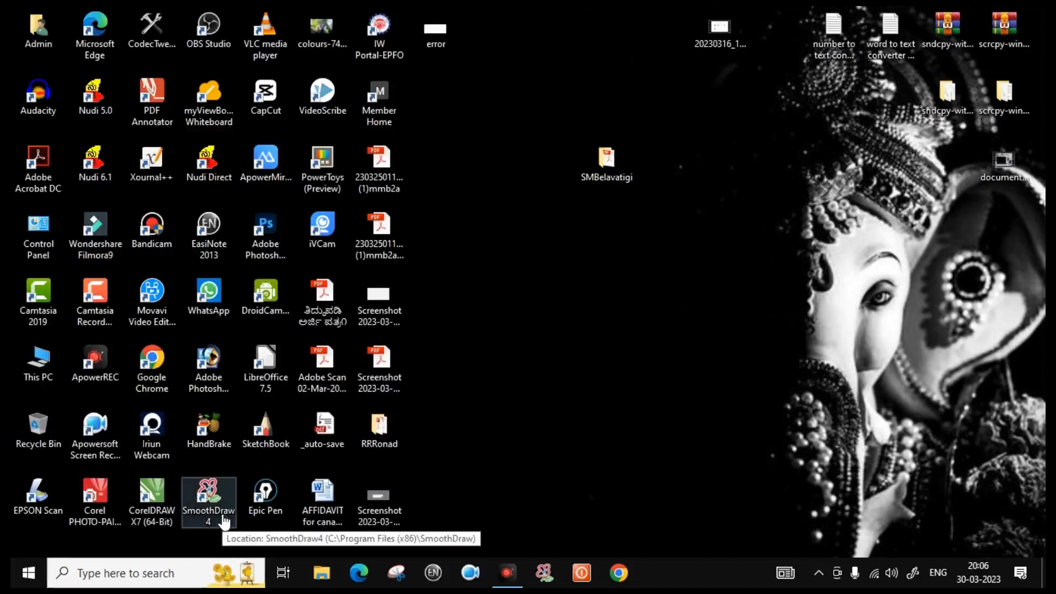
Step: Switch to SmoothDraw and look over its blank canvas
{"action": "left_click", "coordinate": [544, 575]}
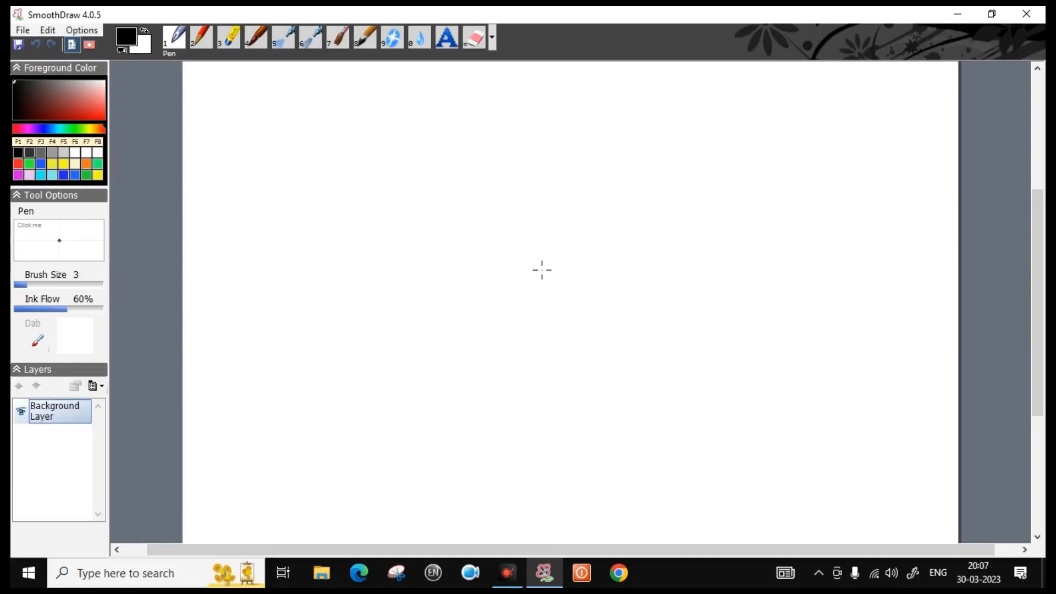
{"action": "scroll", "coordinate": [511, 323], "scroll_direction": "up", "scroll_amount": 3}
{"action": "scroll", "coordinate": [511, 323], "scroll_direction": "down", "scroll_amount": 6}
{"action": "scroll", "coordinate": [512, 324], "scroll_direction": "up", "scroll_amount": 6}
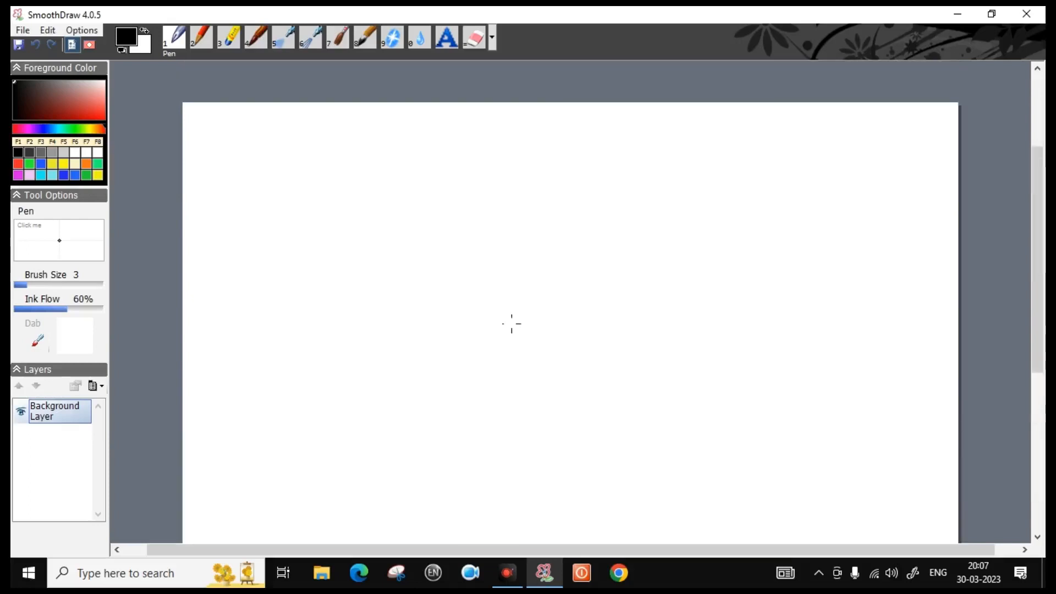
{"action": "scroll", "coordinate": [511, 324], "scroll_direction": "down", "scroll_amount": 2}
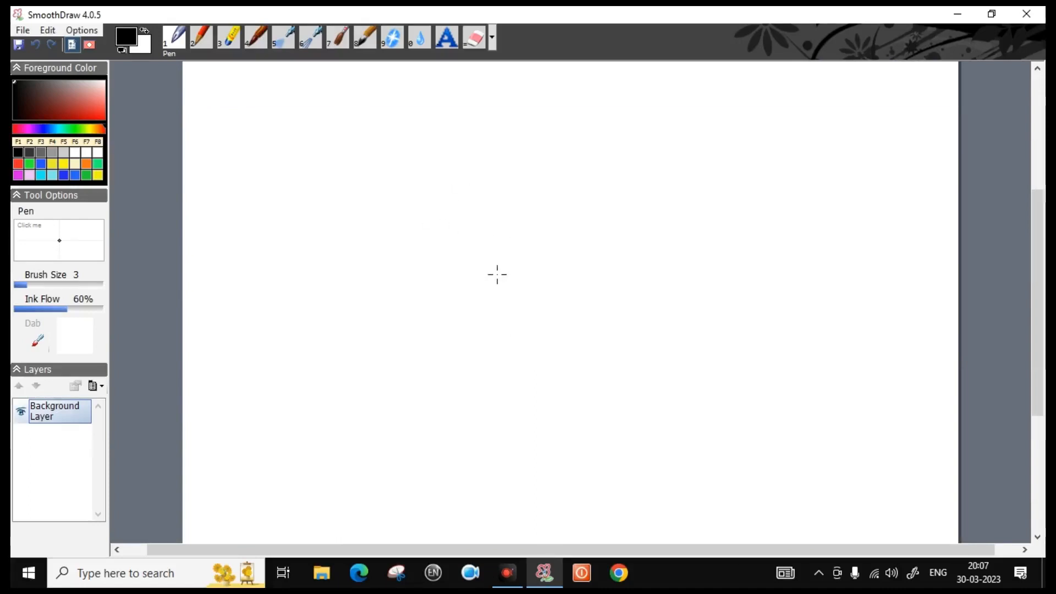
{"action": "scroll", "coordinate": [497, 274], "scroll_direction": "up", "scroll_amount": 2}
{"action": "scroll", "coordinate": [497, 274], "scroll_direction": "down", "scroll_amount": 2}
{"action": "scroll", "coordinate": [496, 274], "scroll_direction": "down", "scroll_amount": 1}
{"action": "scroll", "coordinate": [497, 274], "scroll_direction": "up", "scroll_amount": 2}
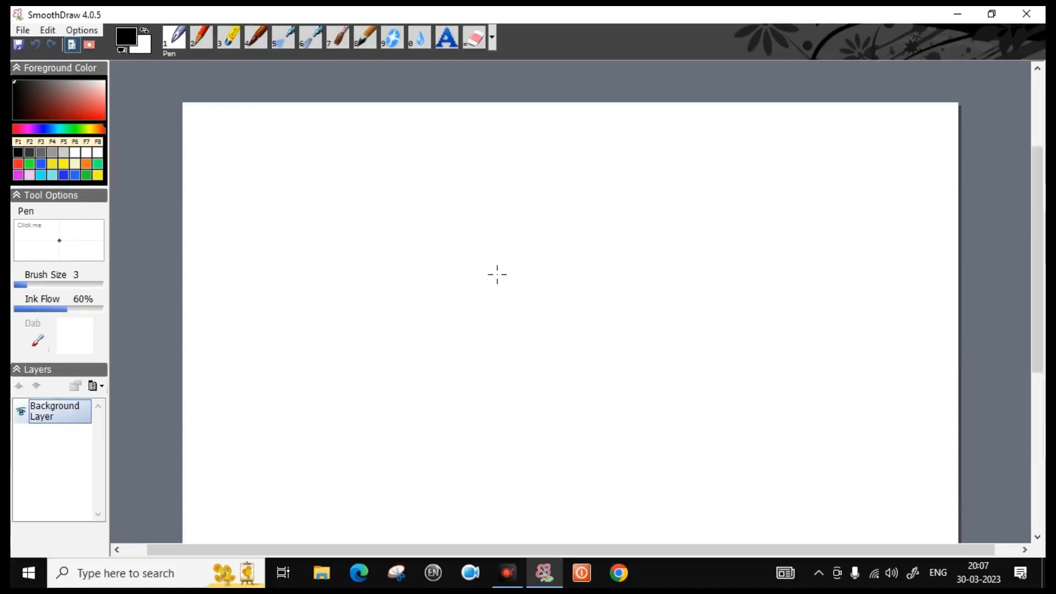
{"action": "scroll", "coordinate": [497, 274], "scroll_direction": "down", "scroll_amount": 1}
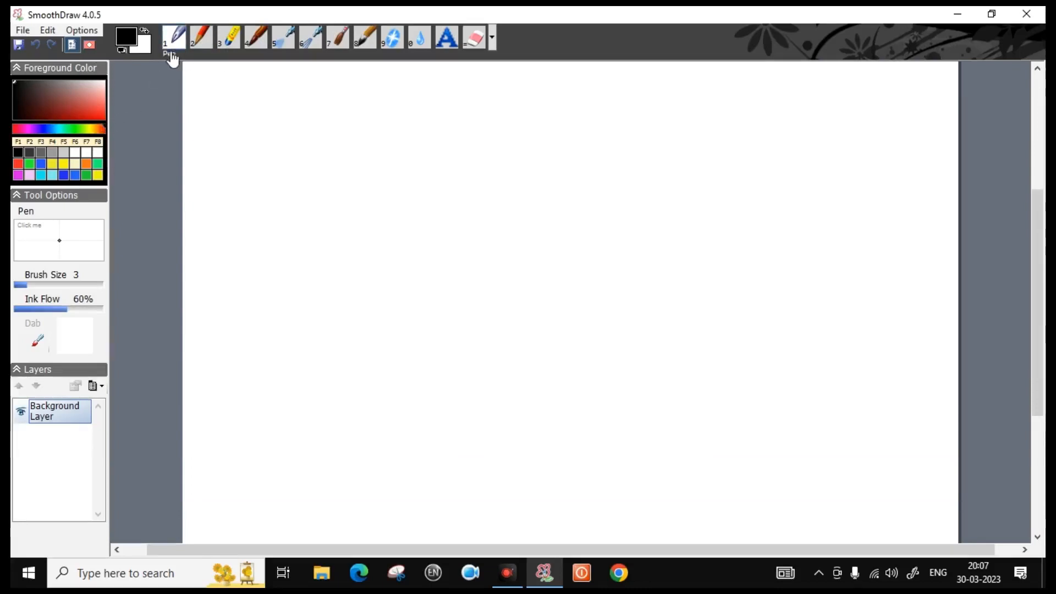
Step: Try selecting the 2B Pencil, Dry Media, Felt Pen, Digital Airbrush and Graffiti tools one after another to view their options
{"action": "left_click", "coordinate": [199, 45]}
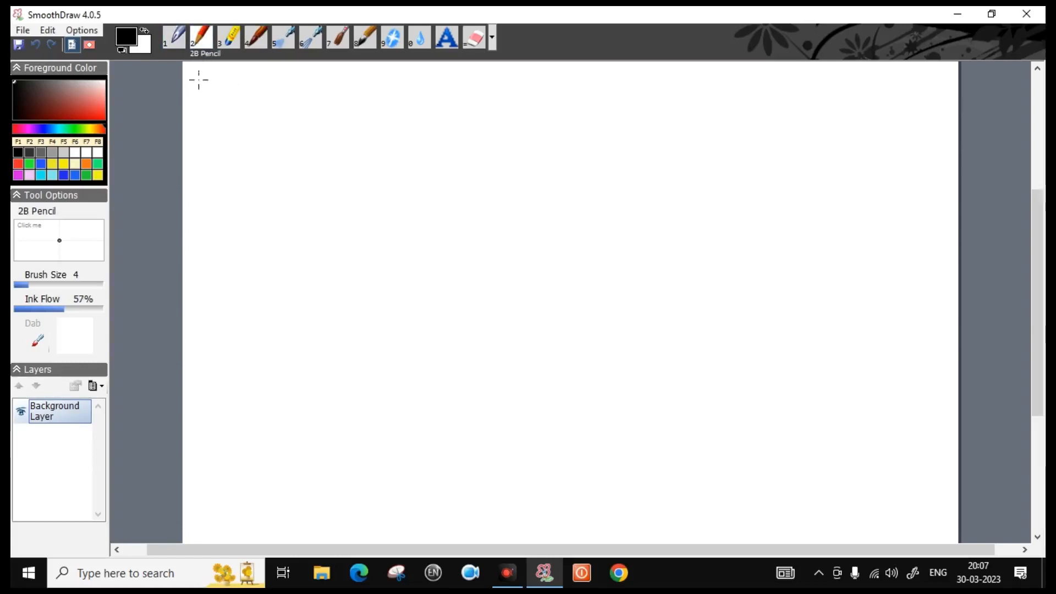
{"action": "left_click", "coordinate": [235, 45]}
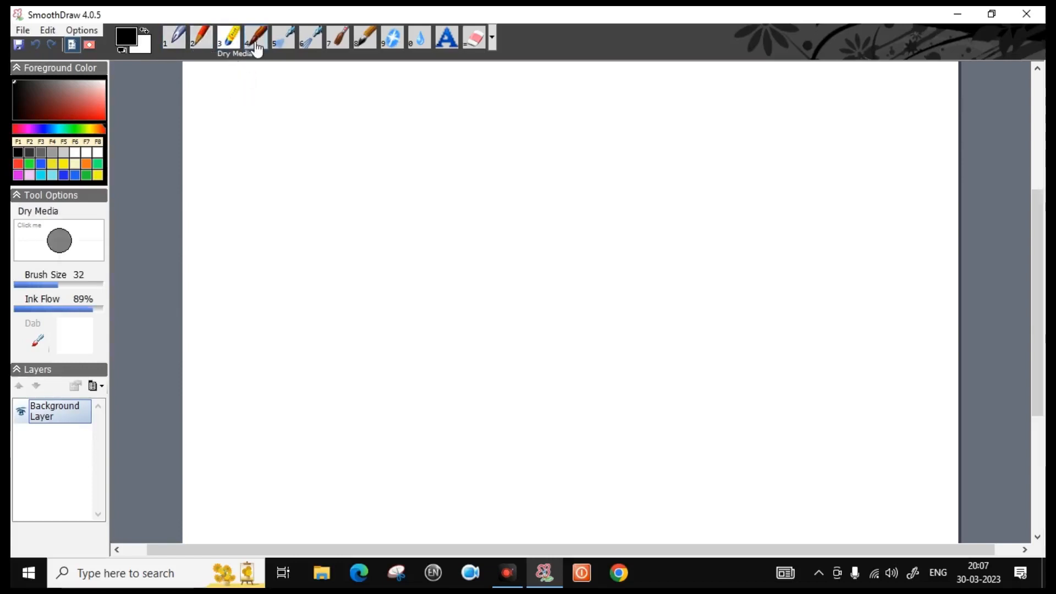
{"action": "left_click", "coordinate": [255, 48]}
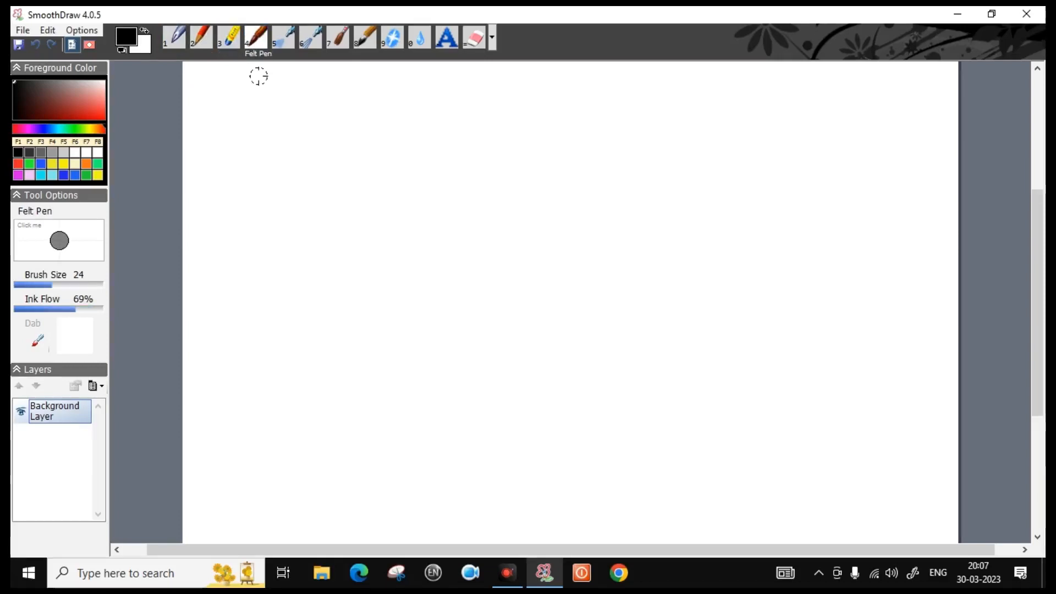
{"action": "left_click", "coordinate": [289, 48]}
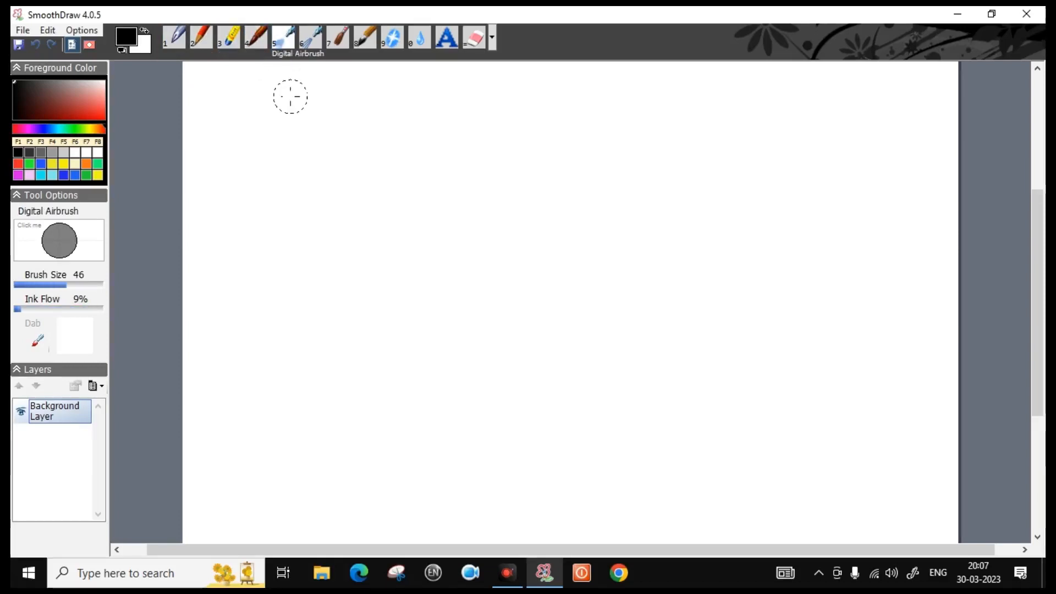
{"action": "left_click", "coordinate": [311, 40]}
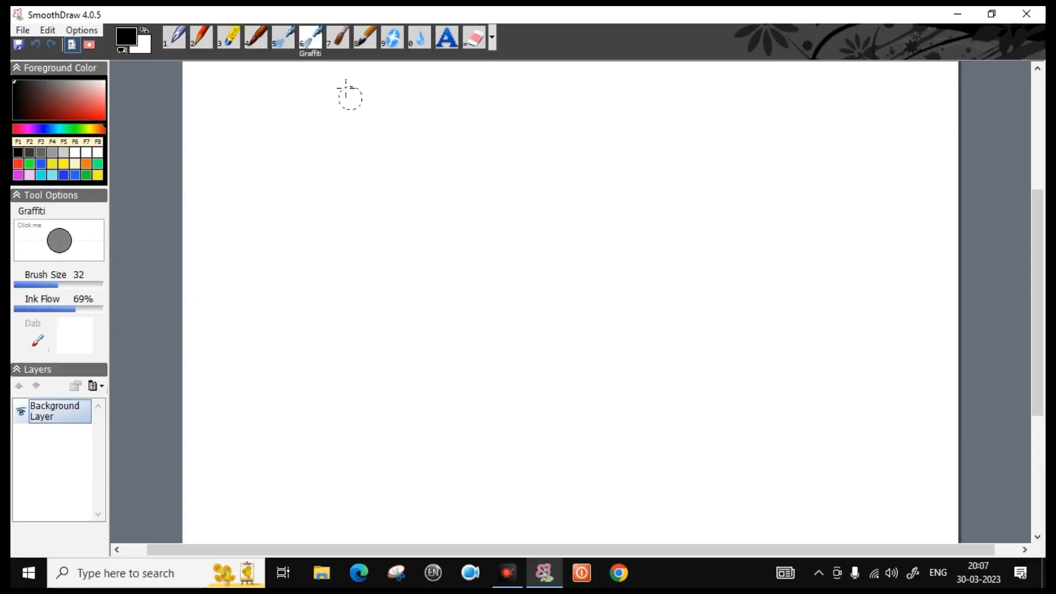
Step: Go through the Bristle Brush, Saturated Writing Brush, Star and Just Add Water tools, ending with the Text tool selected
{"action": "key", "text": "7"}
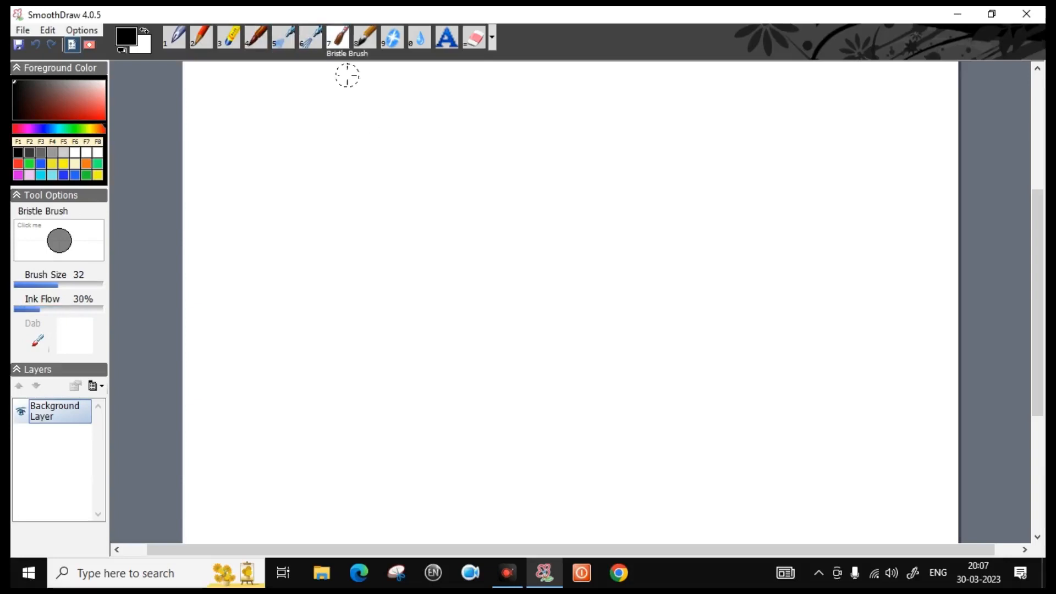
{"action": "left_click", "coordinate": [365, 53]}
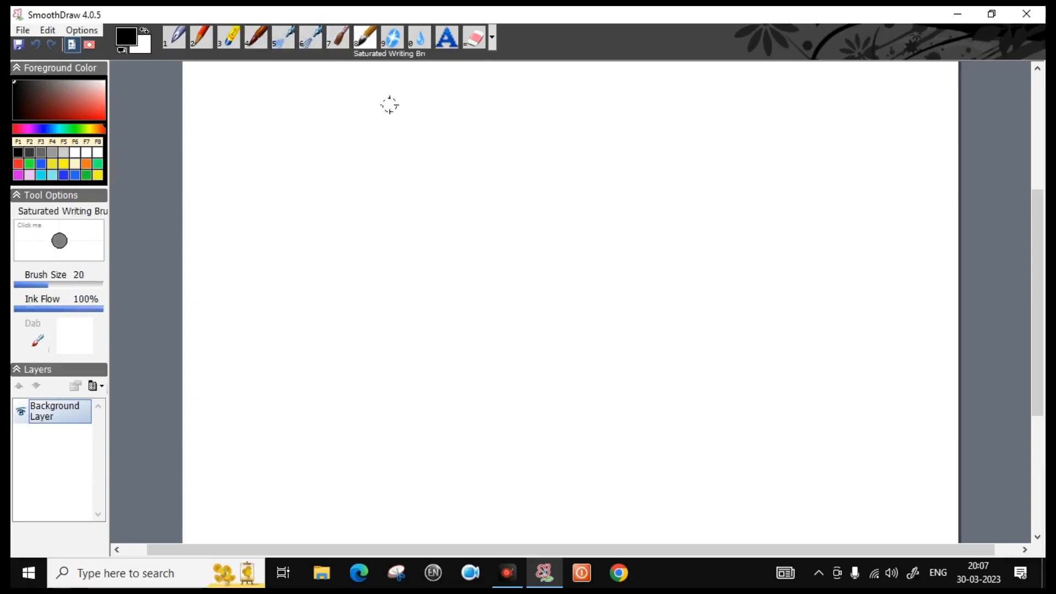
{"action": "left_click", "coordinate": [392, 41]}
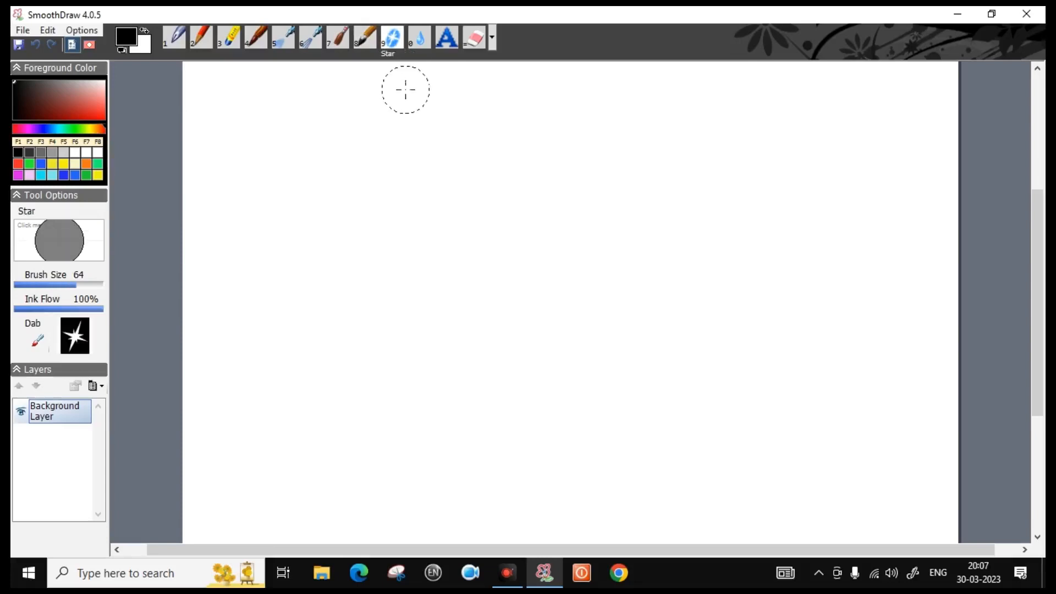
{"action": "left_click", "coordinate": [421, 39]}
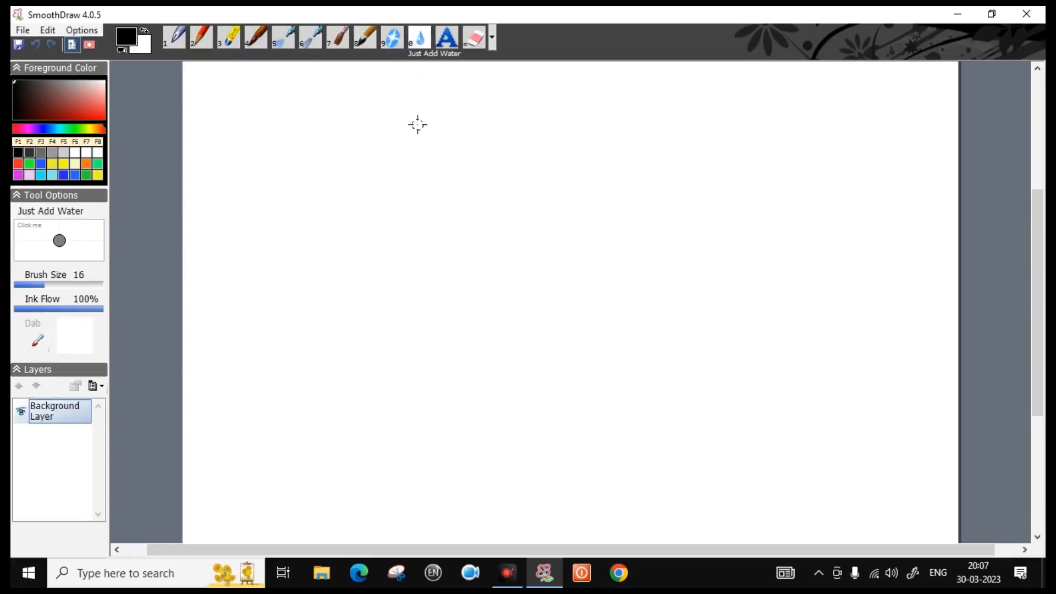
{"action": "left_click", "coordinate": [449, 44]}
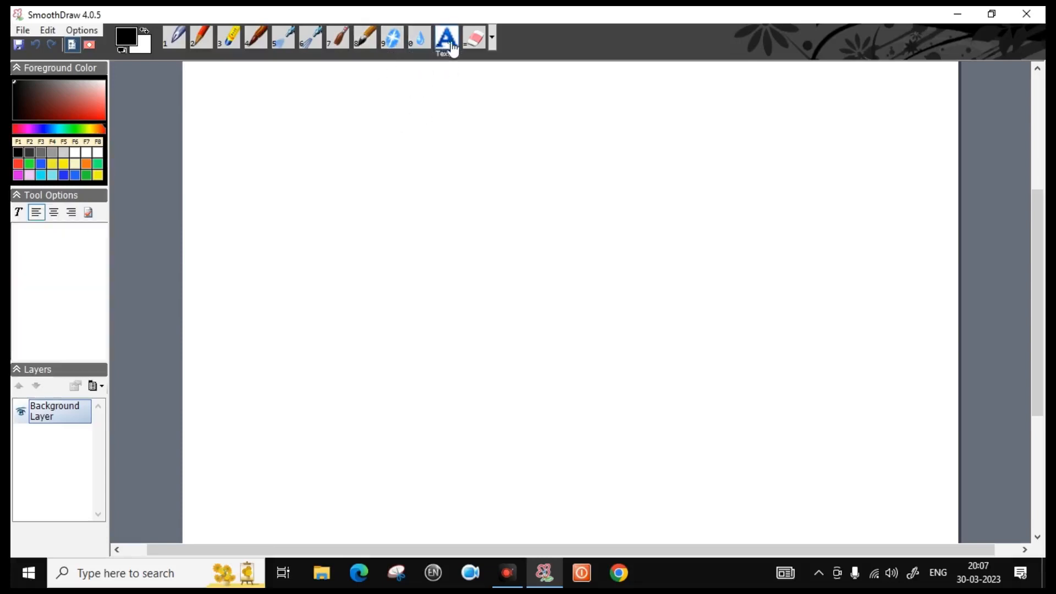
Step: View the Soft Eraser's options, switch back to the Pen, and look over the available option and editing commands
{"action": "left_click", "coordinate": [475, 39]}
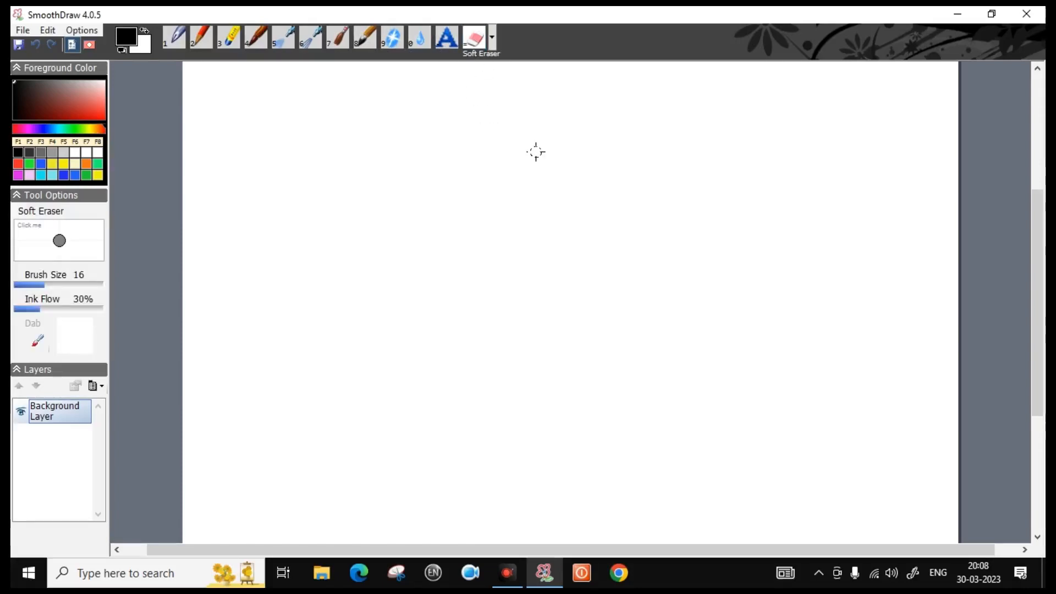
{"action": "key", "text": "1"}
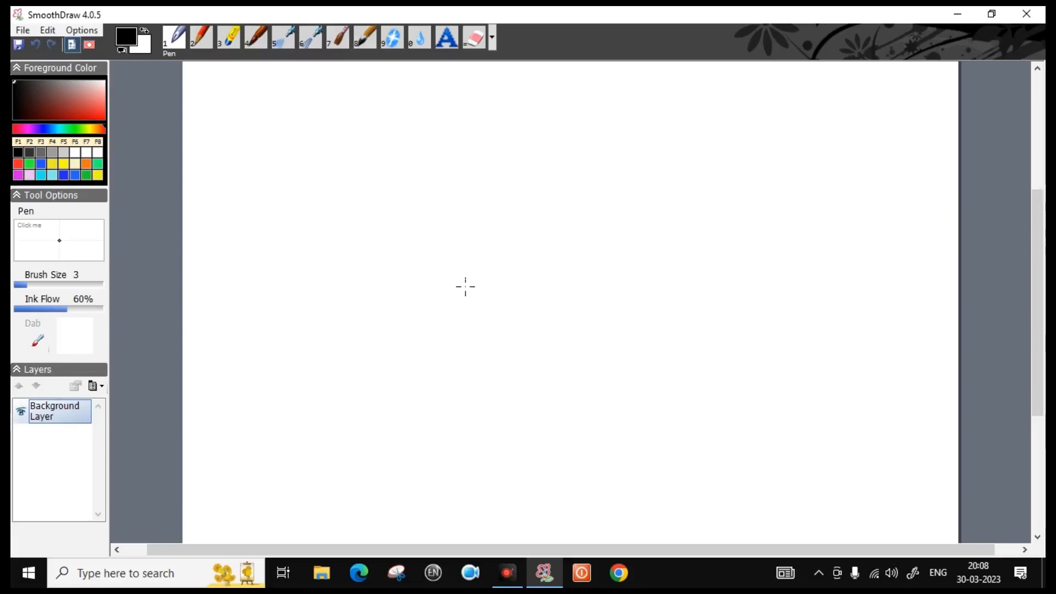
{"action": "left_click", "coordinate": [78, 34]}
{"action": "left_click", "coordinate": [79, 34]}
{"action": "left_click", "coordinate": [49, 33]}
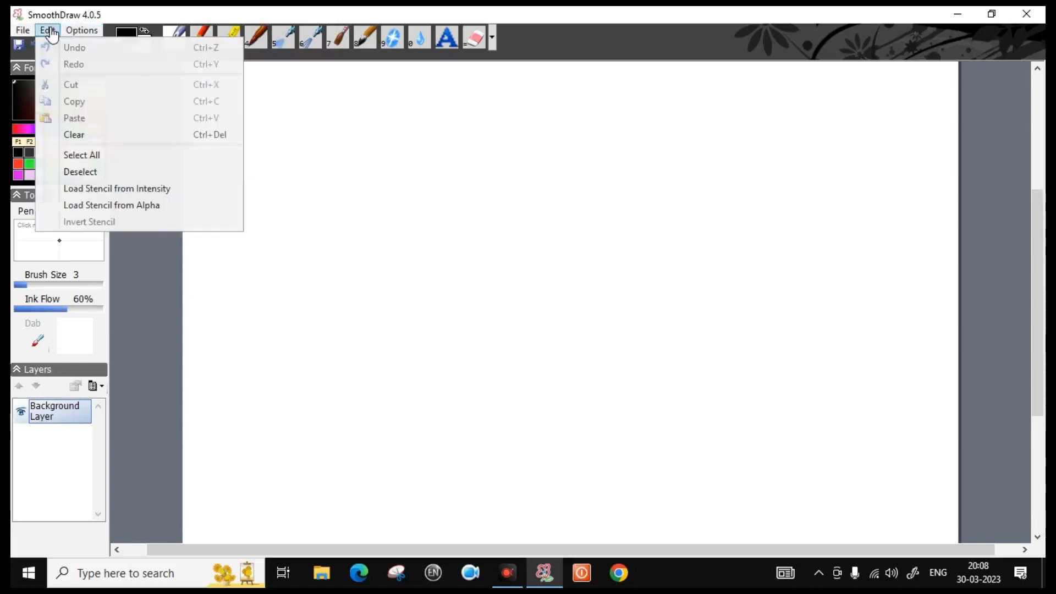
{"action": "left_click", "coordinate": [22, 30]}
{"action": "left_click", "coordinate": [22, 30]}
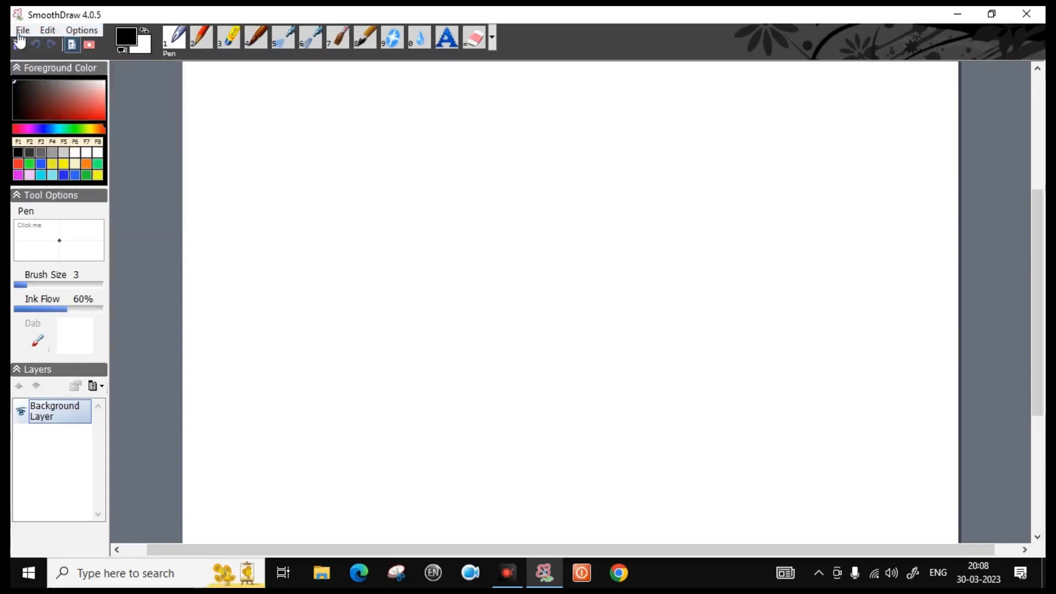
Step: Resize the canvas to 4096 pixels wide, keeping the width/height ratio and the original image size
{"action": "left_click", "coordinate": [22, 30]}
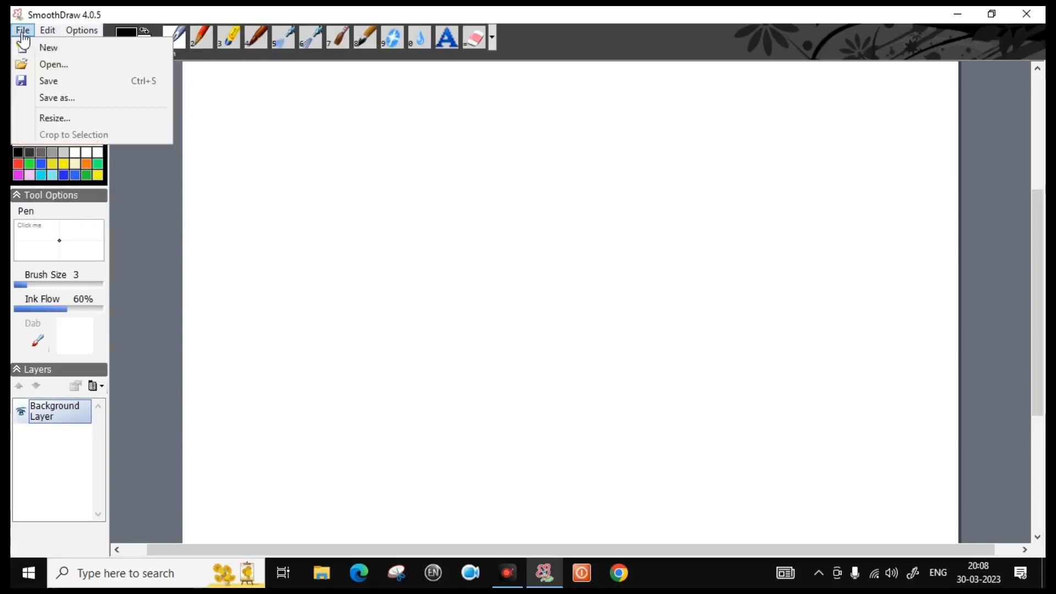
{"action": "left_click", "coordinate": [55, 121]}
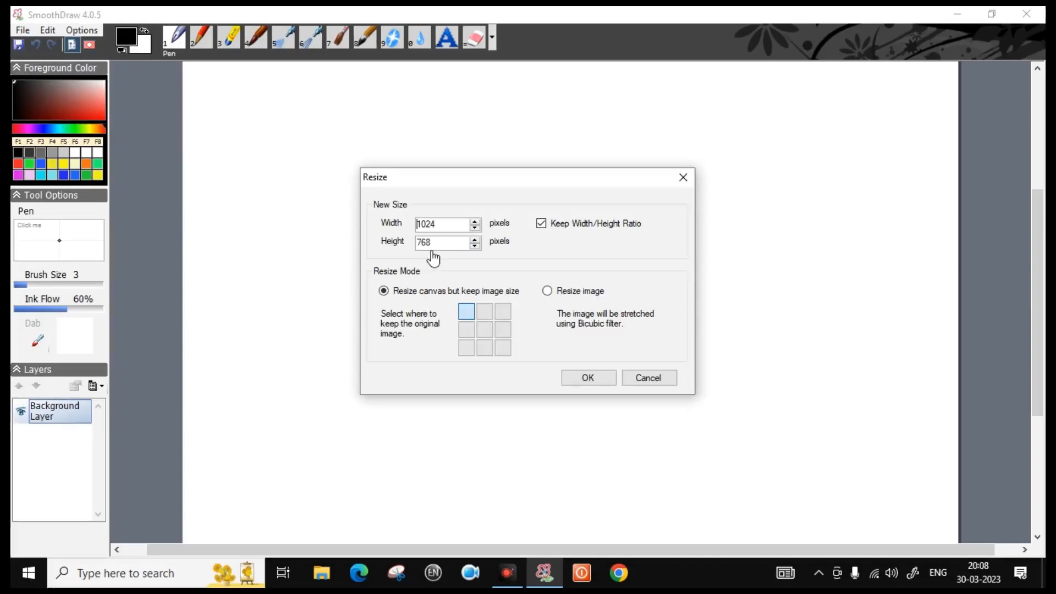
{"action": "left_click_drag", "start_coordinate": [436, 224], "coordinate": [388, 226]}
{"action": "type", "text": "4096"}
{"action": "left_click", "coordinate": [449, 244]}
{"action": "left_click", "coordinate": [588, 378]}
{"action": "left_click_drag", "start_coordinate": [268, 551], "coordinate": [351, 550]}
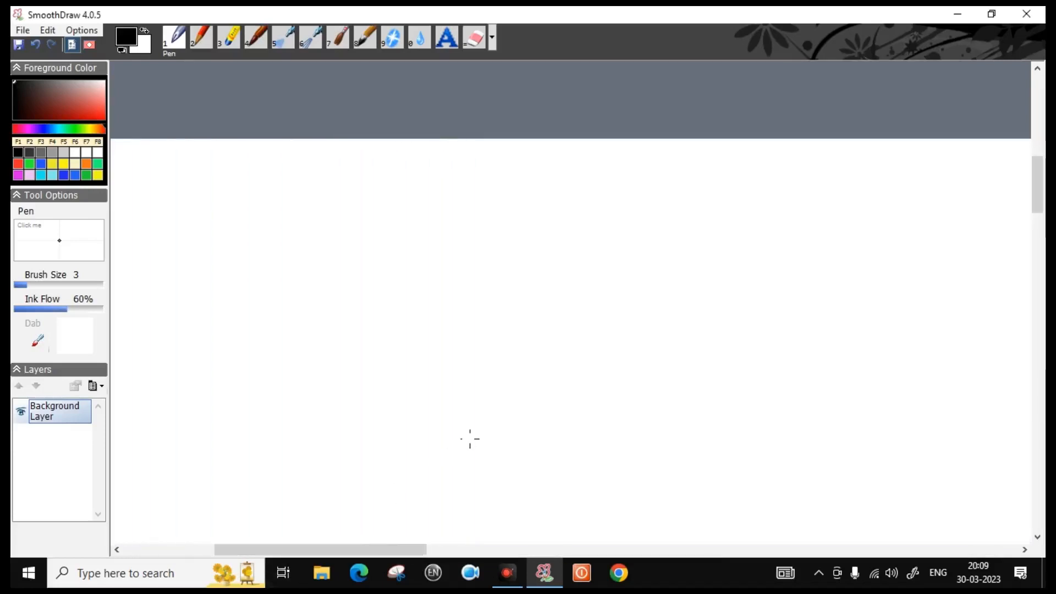
{"action": "scroll", "coordinate": [470, 438], "scroll_direction": "down", "scroll_amount": 3}
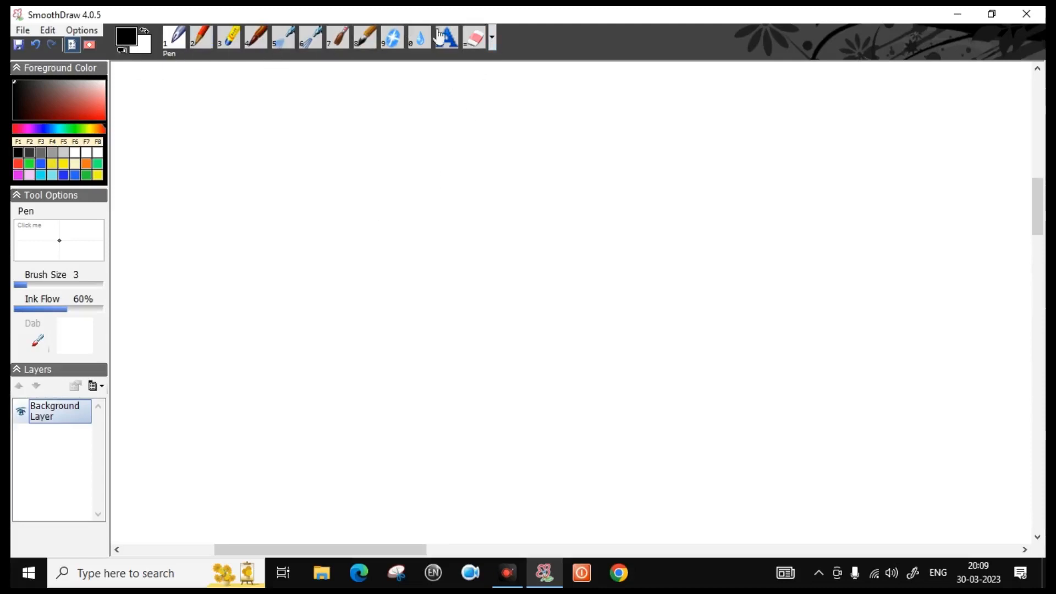
Step: Fill the whole canvas with black using the Fill tool at 20% tolerance
{"action": "left_click", "coordinate": [493, 39]}
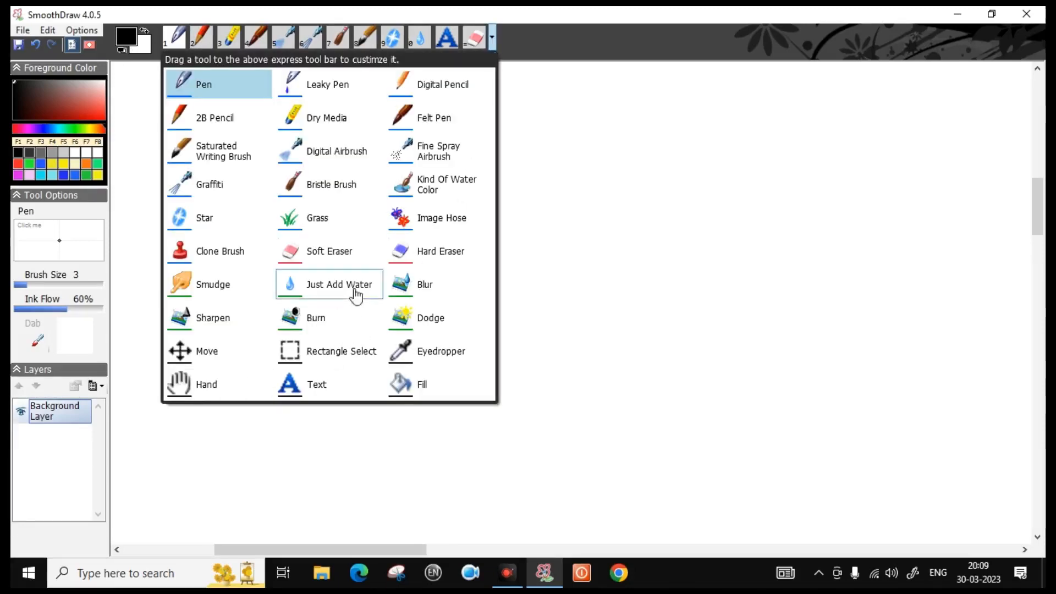
{"action": "left_click", "coordinate": [419, 385]}
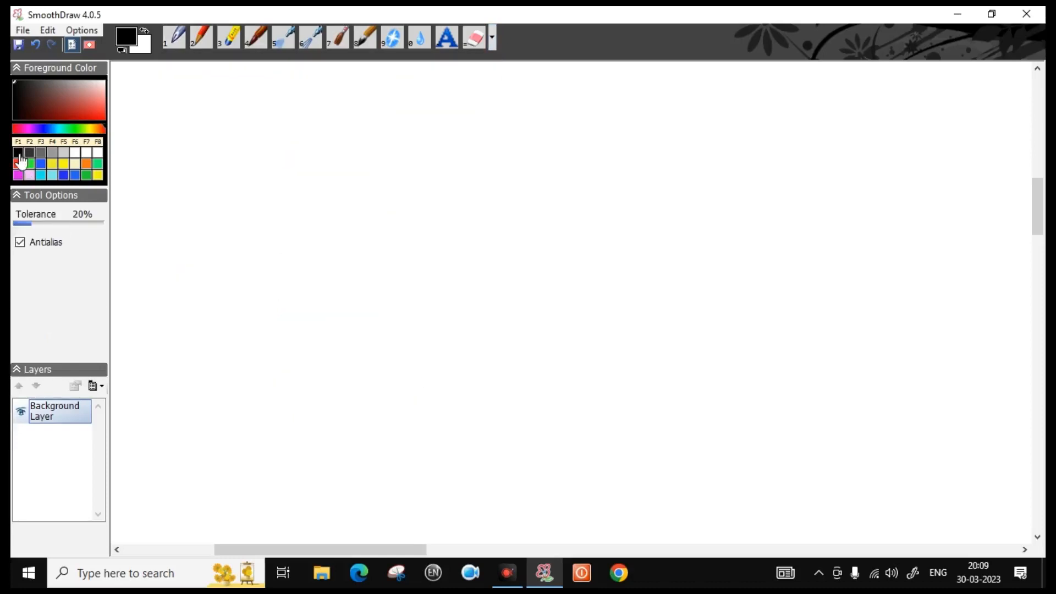
{"action": "left_click", "coordinate": [529, 198]}
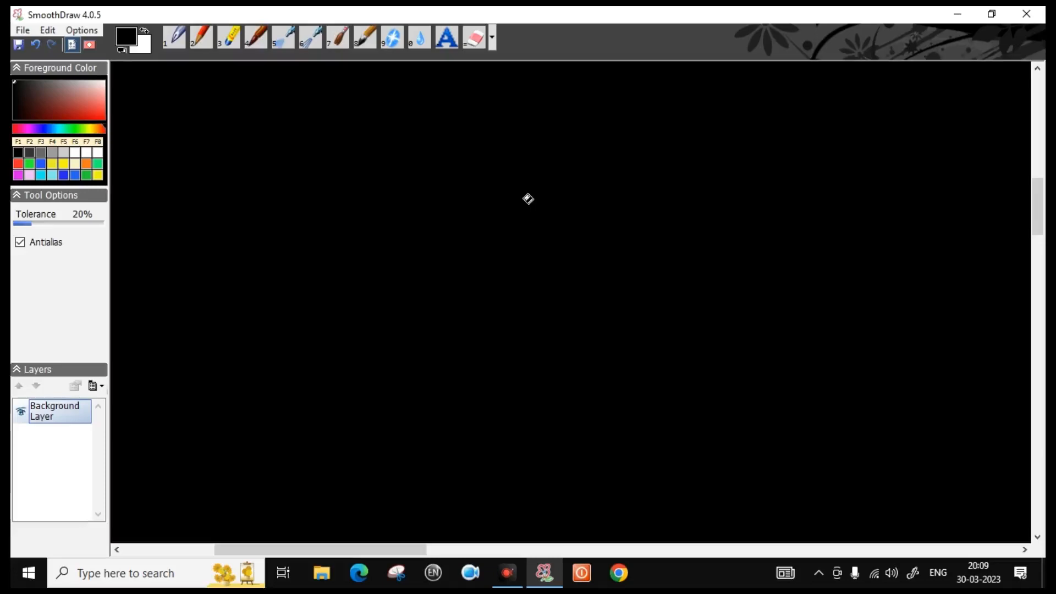
Step: Add a layer with the Screen blend mode above the background layer, and stack two more new layers on top
{"action": "left_click", "coordinate": [102, 388]}
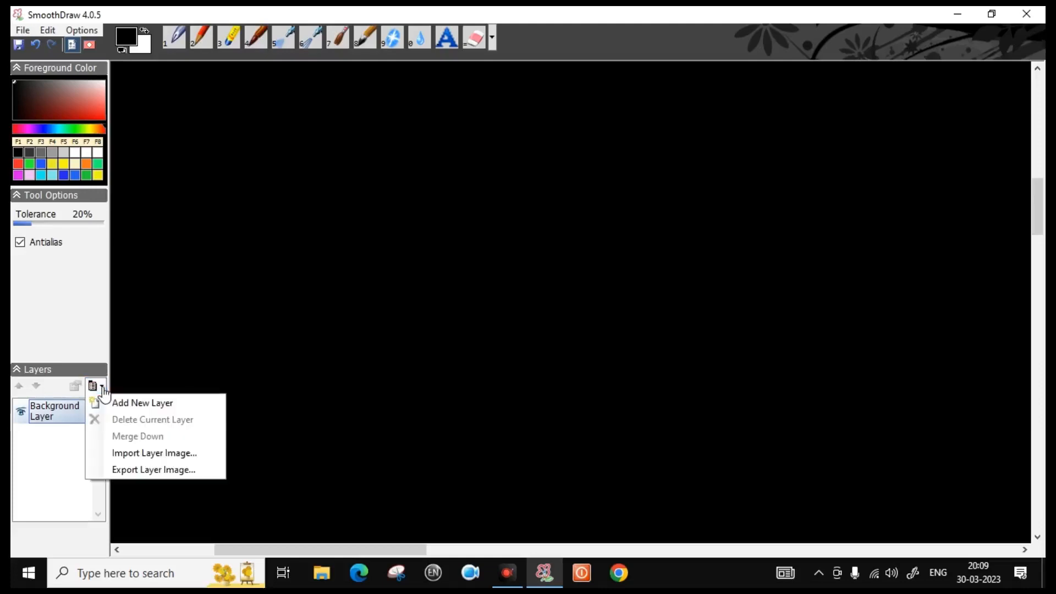
{"action": "left_click", "coordinate": [171, 408]}
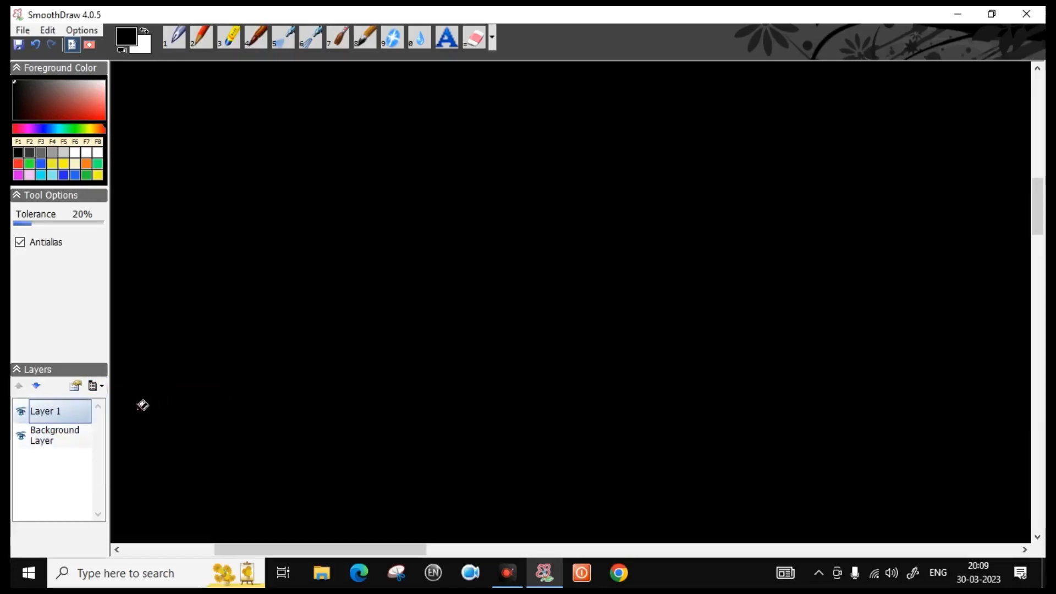
{"action": "left_click", "coordinate": [76, 387]}
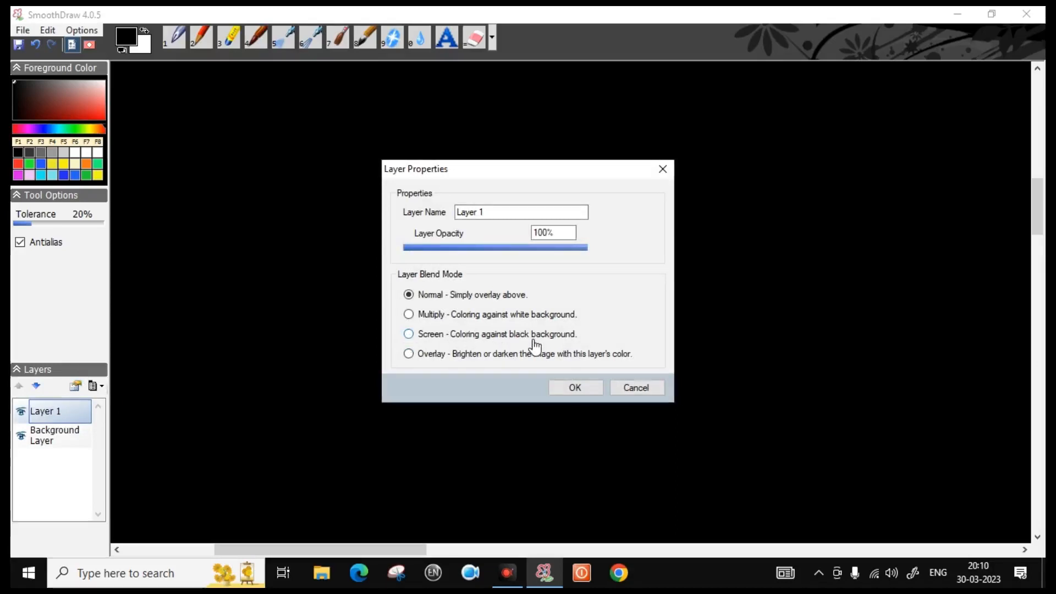
{"action": "left_click", "coordinate": [409, 334]}
{"action": "left_click", "coordinate": [575, 388]}
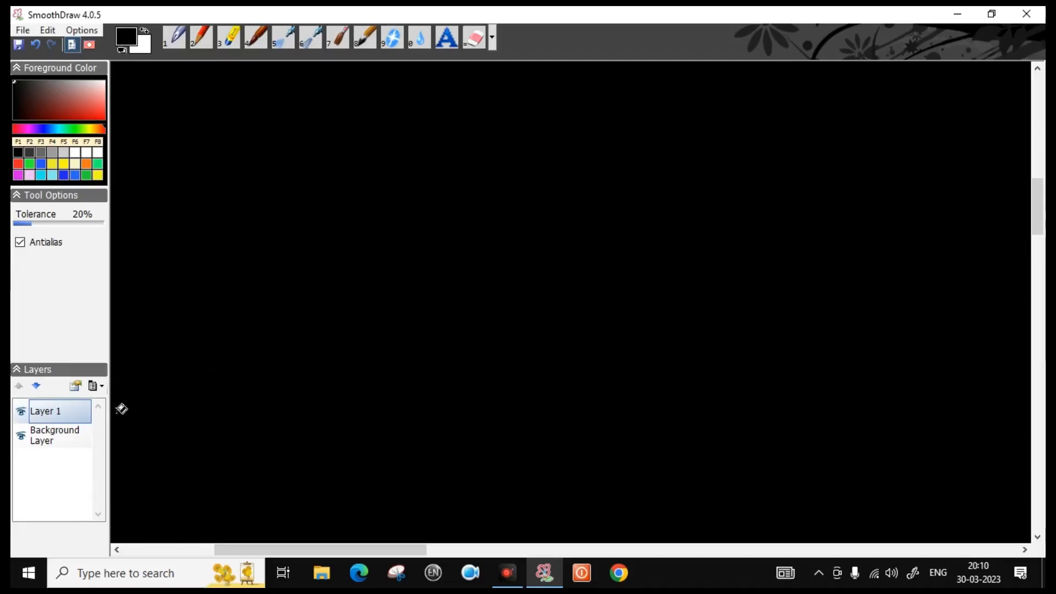
{"action": "left_click", "coordinate": [95, 386]}
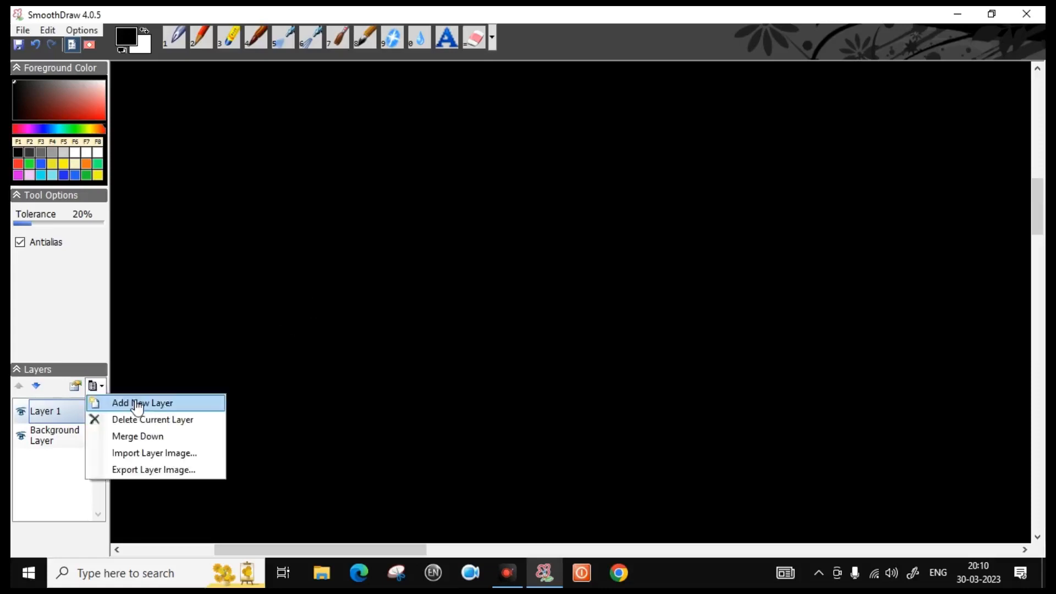
{"action": "left_click", "coordinate": [138, 404]}
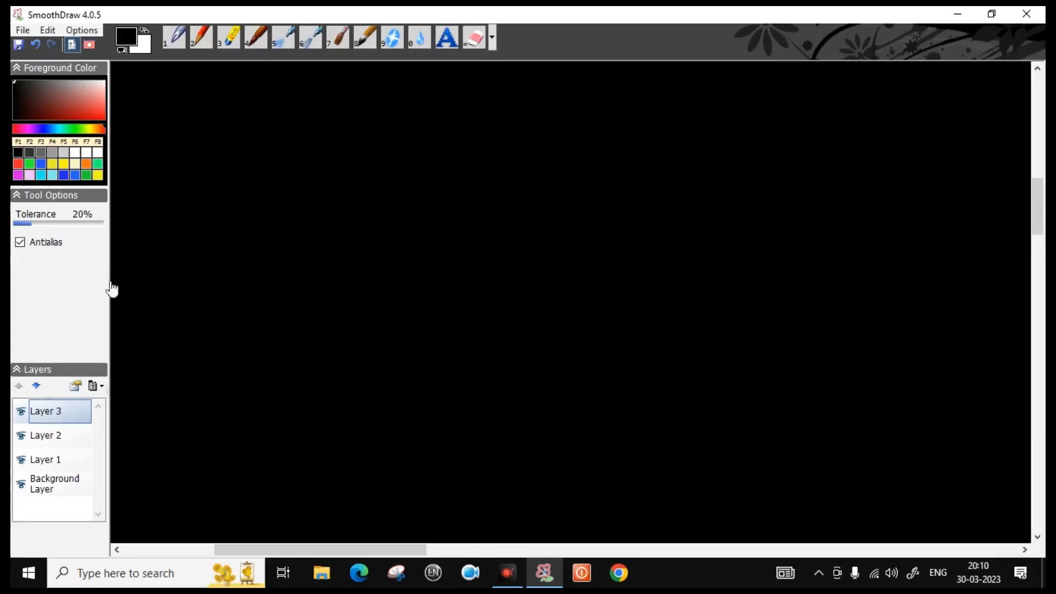
Step: Draw a short vertical squiggle in white with the Pen at brush size 3 and 60% ink flow near the canvas's upper-left area
{"action": "left_click", "coordinate": [175, 46]}
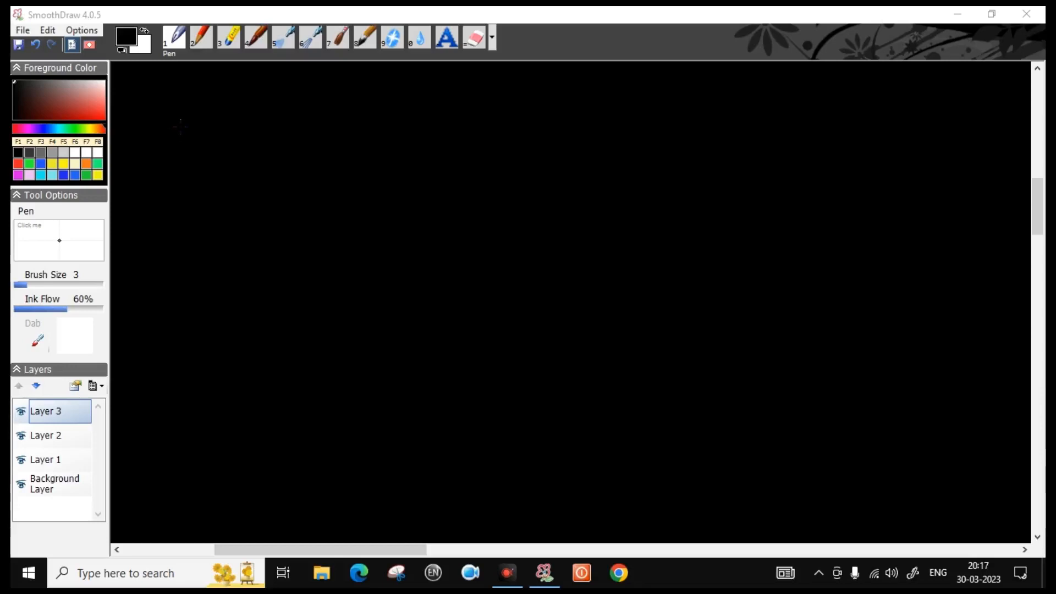
{"action": "left_click", "coordinate": [172, 49]}
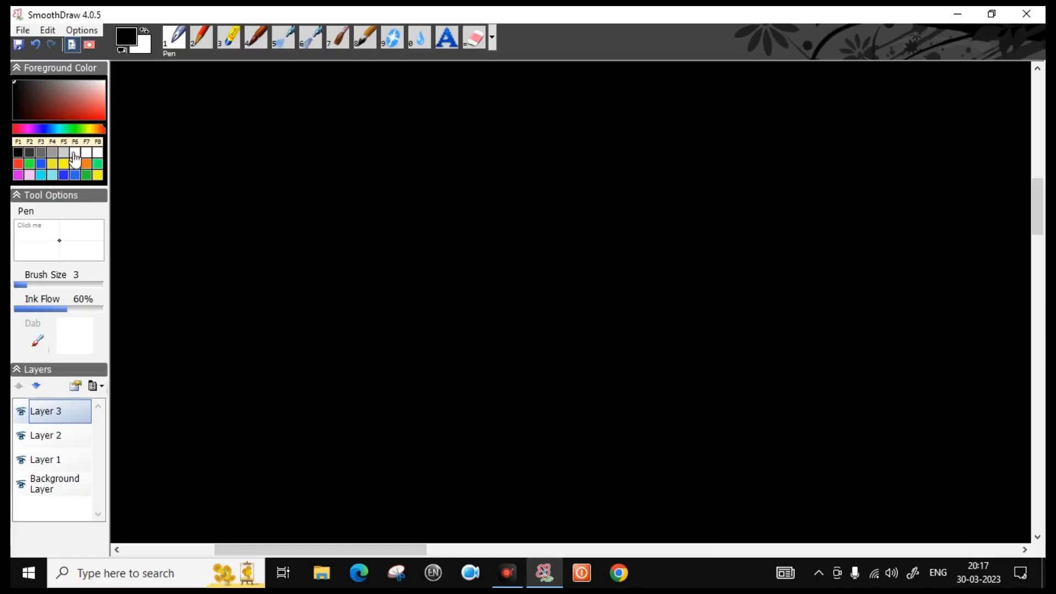
{"action": "left_click", "coordinate": [74, 153]}
{"action": "left_click_drag", "start_coordinate": [178, 101], "coordinate": [173, 170]}
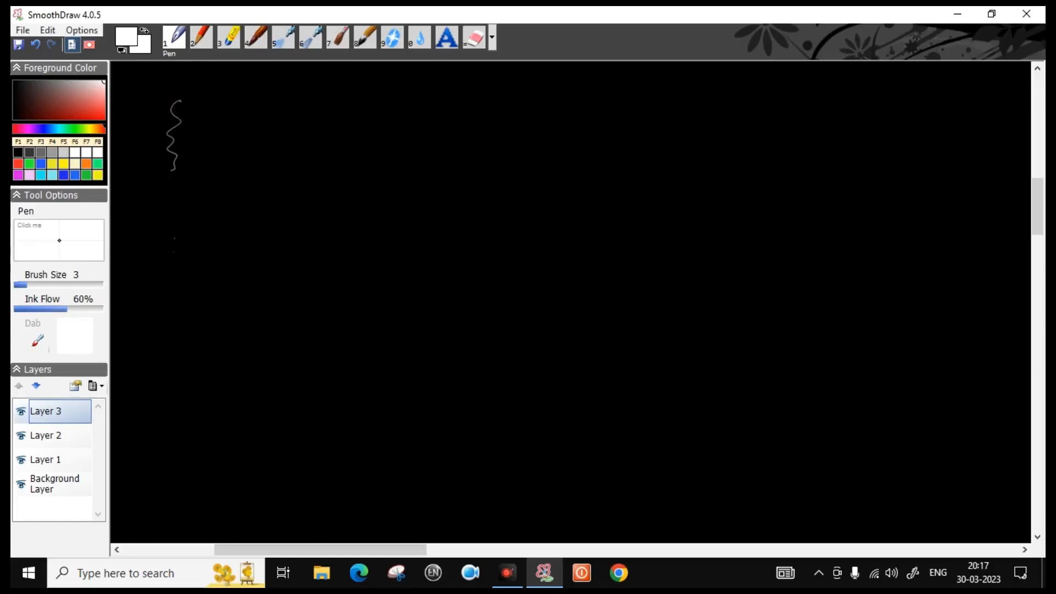
Step: Draw two more white Pen squiggles beside the first at 100% ink flow, one at brush size 3 and one at size 5
{"action": "left_click", "coordinate": [63, 310]}
{"action": "left_click_drag", "start_coordinate": [64, 311], "coordinate": [109, 323]}
{"action": "left_click_drag", "start_coordinate": [205, 101], "coordinate": [203, 171]}
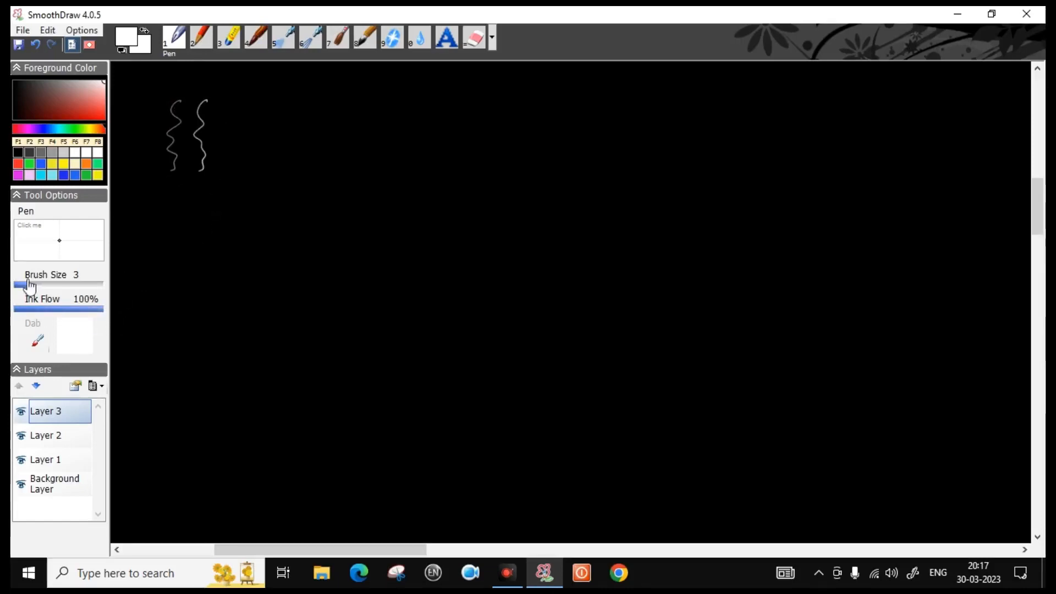
{"action": "left_click", "coordinate": [34, 285]}
{"action": "left_click_drag", "start_coordinate": [236, 102], "coordinate": [232, 178]}
Step: Handwrite "Smooth draw." in white with the Pen and underline it with a yellow and a green wavy line
{"action": "left_click_drag", "start_coordinate": [363, 107], "coordinate": [350, 127]}
{"action": "left_click_drag", "start_coordinate": [369, 122], "coordinate": [410, 123]}
{"action": "left_click_drag", "start_coordinate": [424, 103], "coordinate": [423, 125]}
{"action": "mouse_move", "coordinate": [416, 115]}
{"action": "left_mouse_down"}
{"action": "mouse_move", "coordinate": [437, 108]}
{"action": "mouse_move", "coordinate": [444, 125]}
{"action": "mouse_move", "coordinate": [461, 126]}
{"action": "left_mouse_up"}
{"action": "left_click_drag", "start_coordinate": [469, 119], "coordinate": [512, 117]}
{"action": "left_click", "coordinate": [516, 123]}
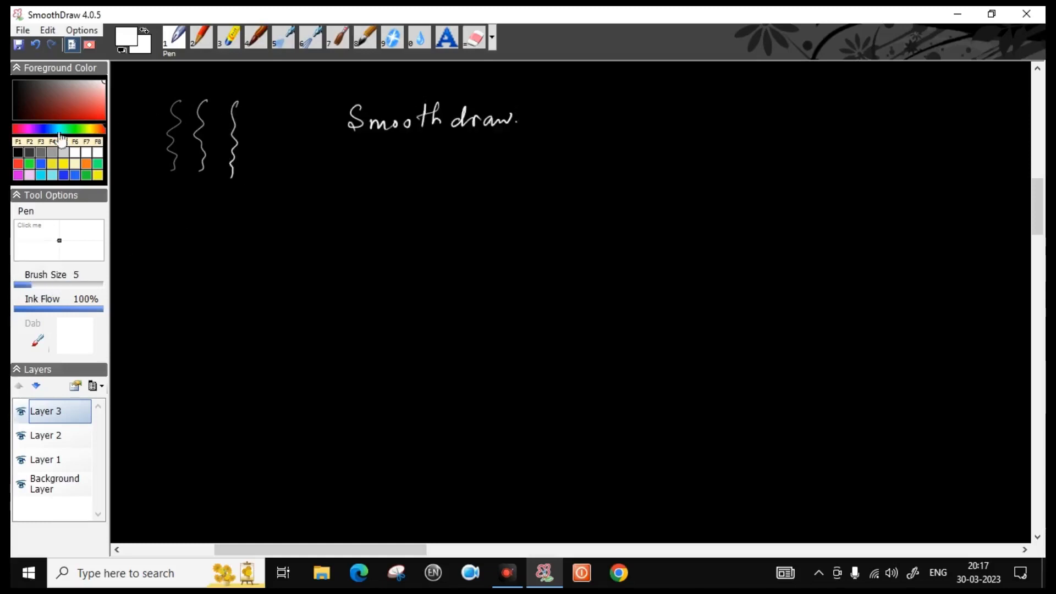
{"action": "left_click", "coordinate": [52, 165]}
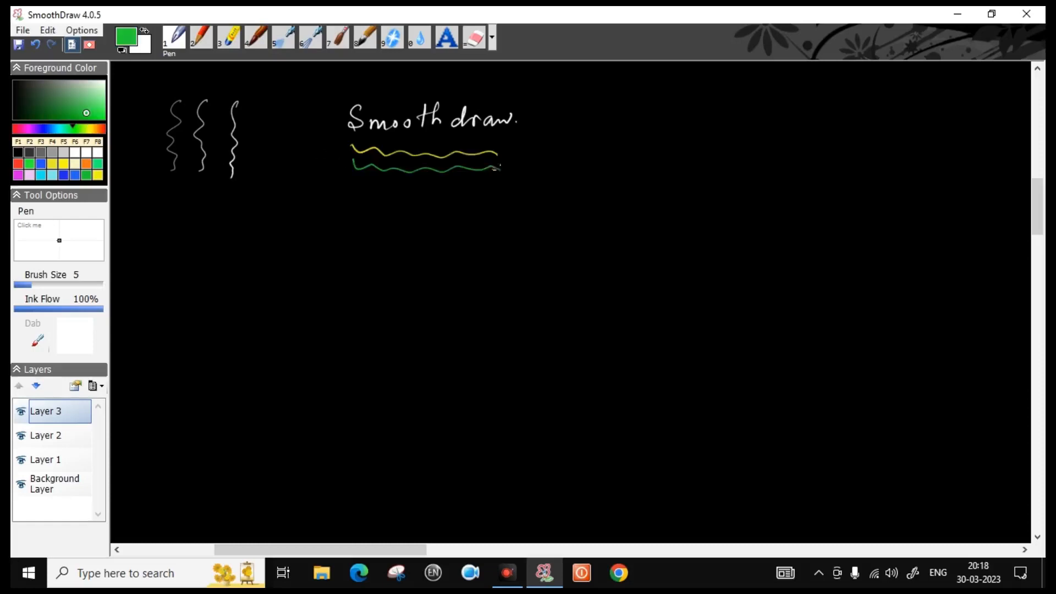
Step: With the 2B Pencil, draw a thin orange wavy line at 57% ink flow and thicker orange and yellow ones at size 10, 100% flow
{"action": "left_click", "coordinate": [203, 42]}
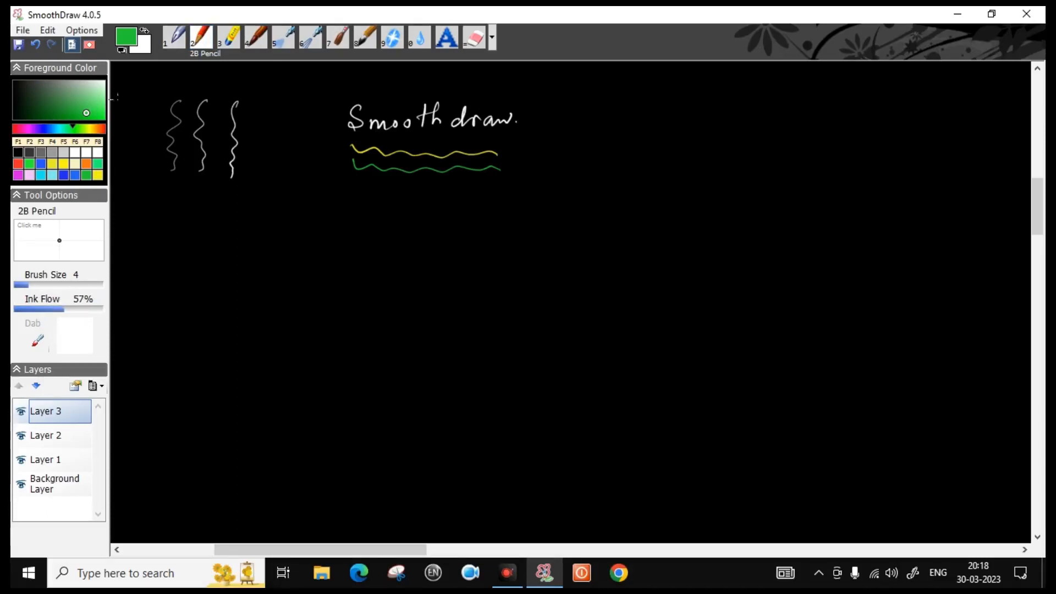
{"action": "left_click", "coordinate": [86, 163]}
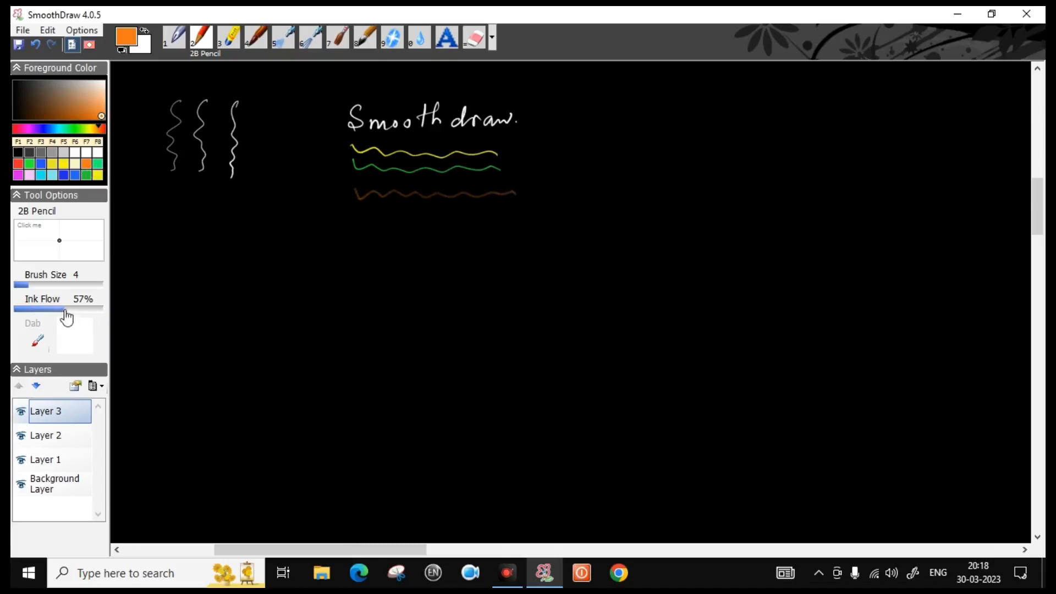
{"action": "left_click_drag", "start_coordinate": [68, 309], "coordinate": [106, 310]}
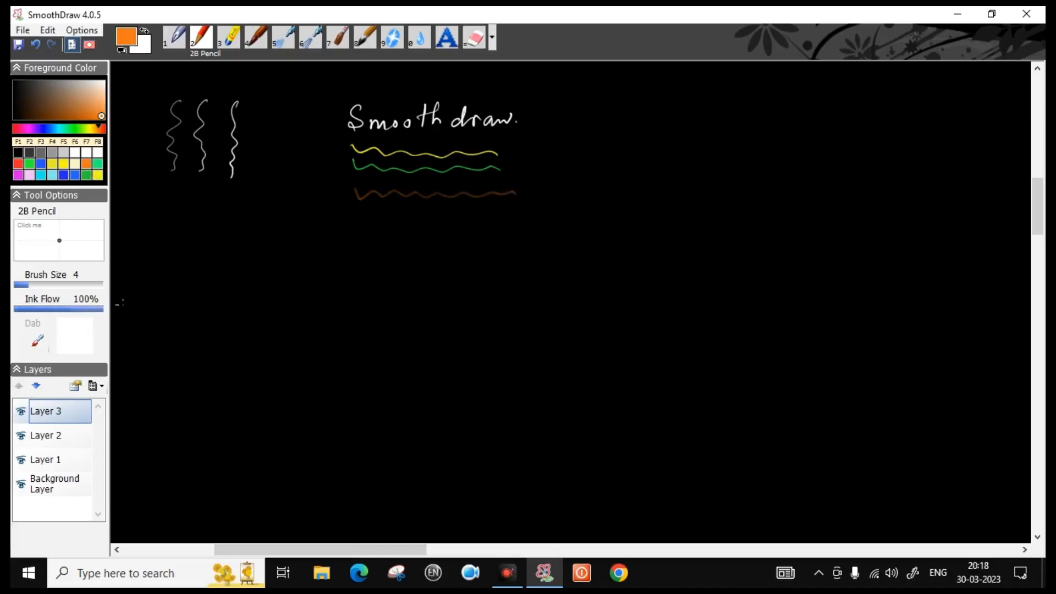
{"action": "left_click", "coordinate": [41, 285]}
{"action": "left_click_drag", "start_coordinate": [354, 227], "coordinate": [529, 234]}
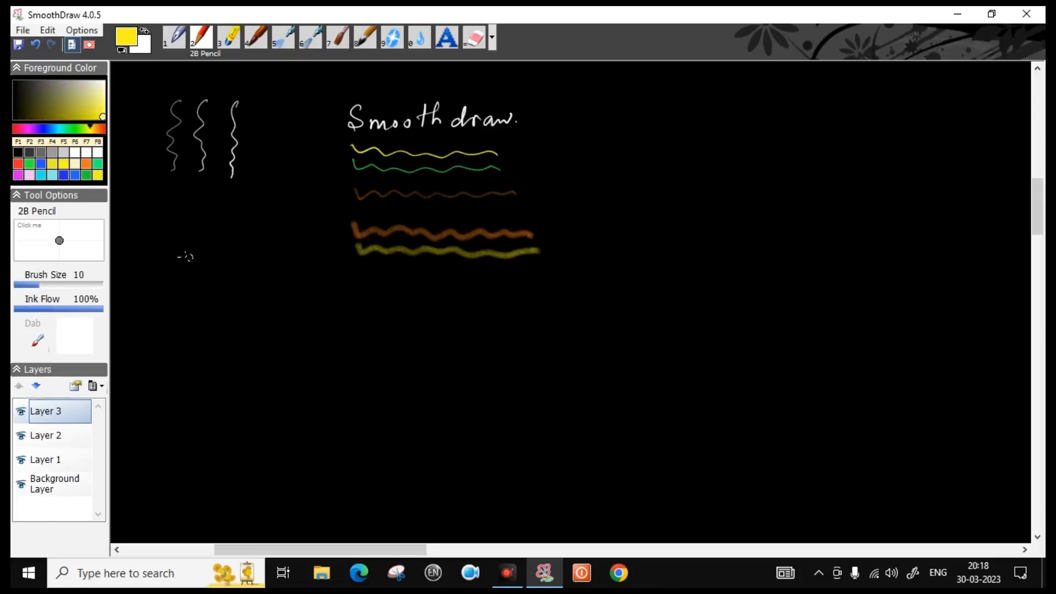
Step: Draw a white wavy line below the pencil strokes with the Dry Media tool at brush size 32 and 89% ink flow
{"action": "left_click", "coordinate": [229, 37]}
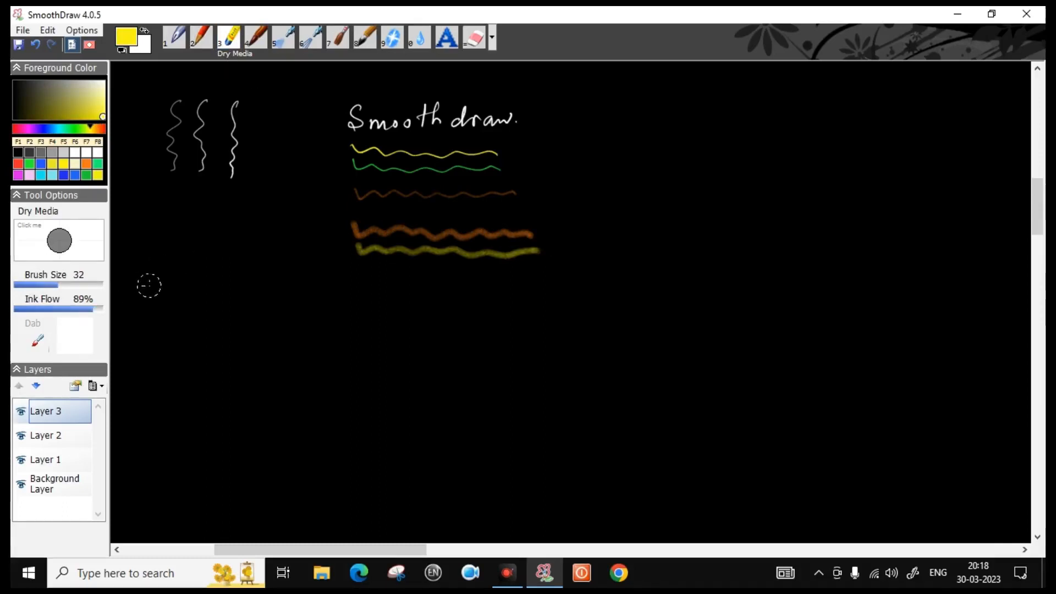
{"action": "left_click", "coordinate": [77, 153]}
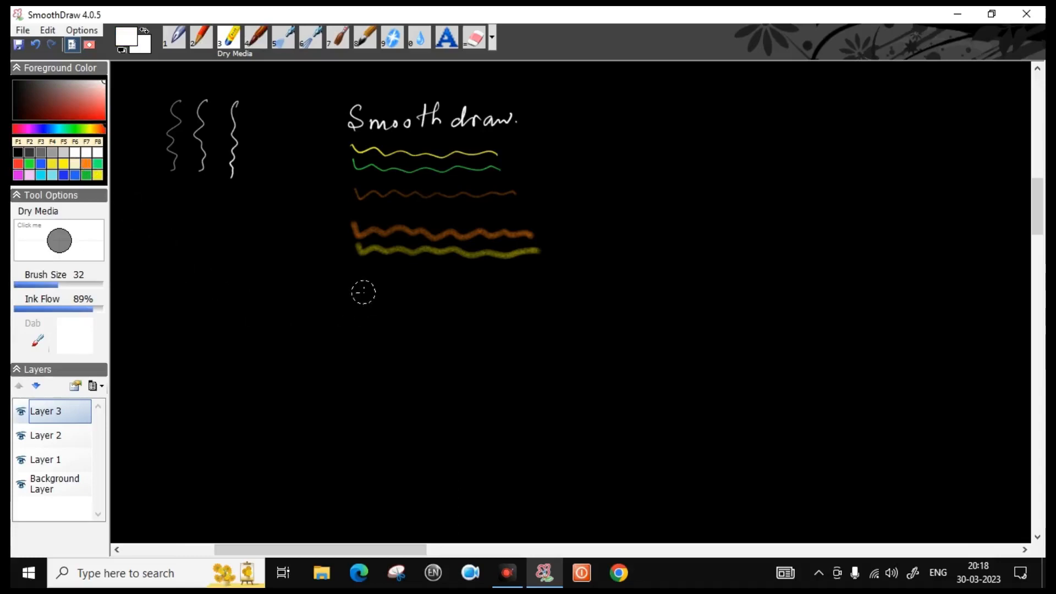
{"action": "left_click_drag", "start_coordinate": [362, 296], "coordinate": [545, 303]}
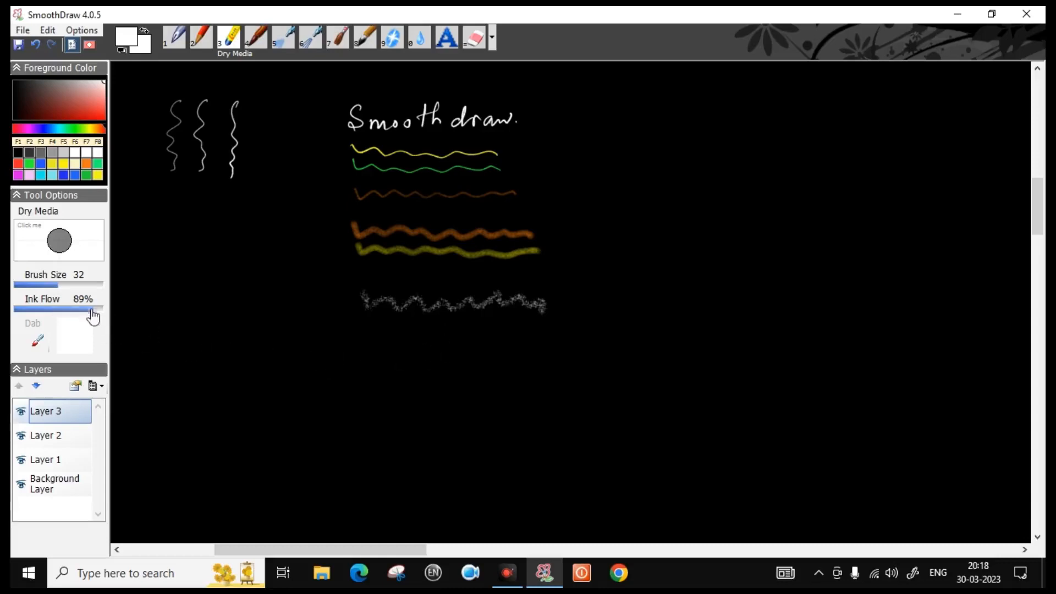
Step: Set Dry Media to 100% ink flow and brush size 6, and handwrite "Dry media" in yellow beside the title
{"action": "left_click_drag", "start_coordinate": [93, 311], "coordinate": [108, 311]}
{"action": "left_click_drag", "start_coordinate": [58, 285], "coordinate": [36, 289]}
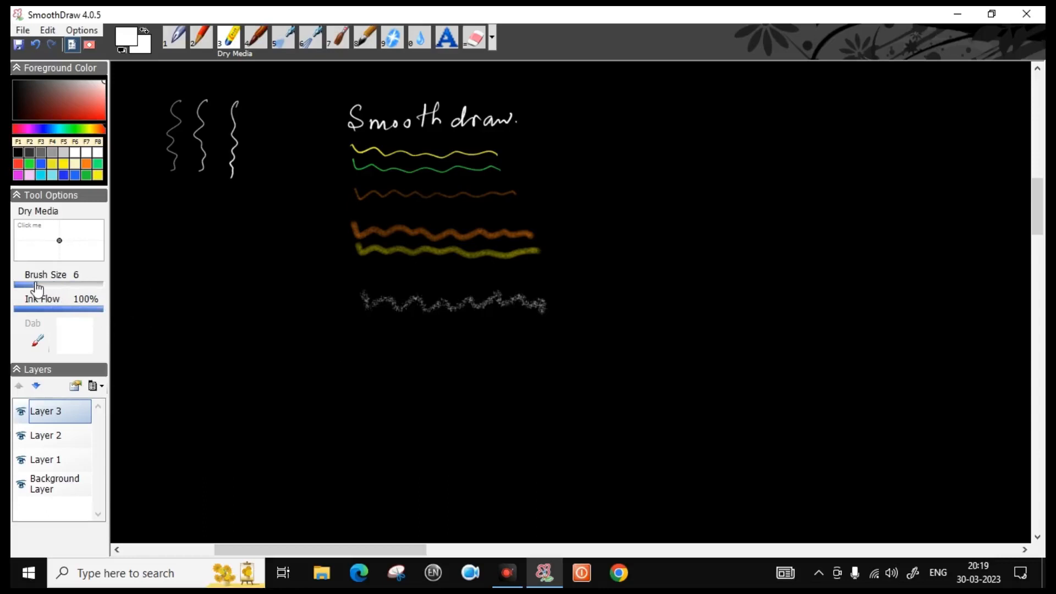
{"action": "left_click", "coordinate": [98, 175]}
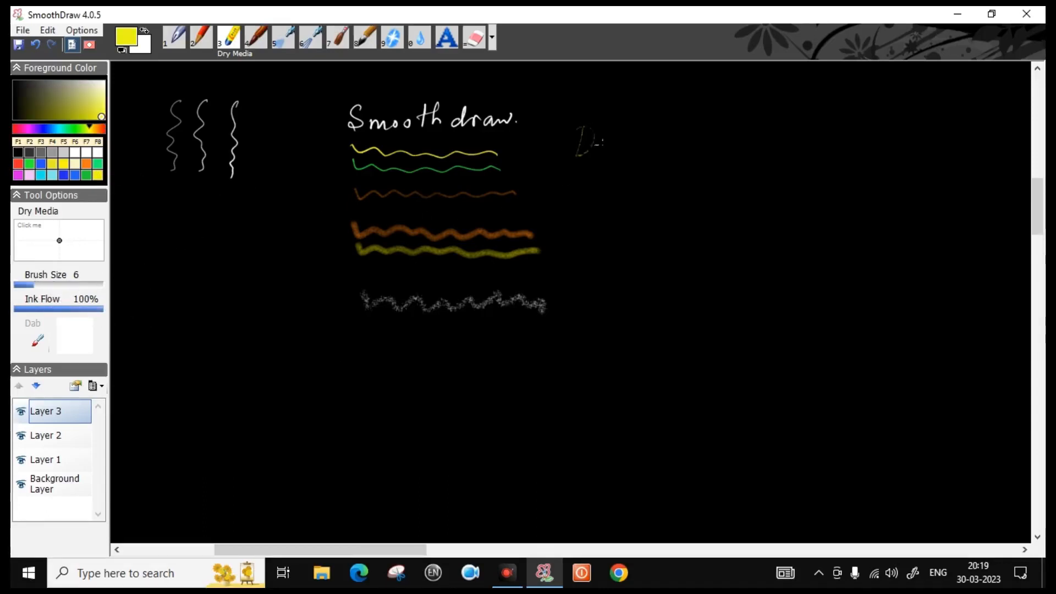
{"action": "left_click_drag", "start_coordinate": [616, 139], "coordinate": [622, 168]}
{"action": "left_click_drag", "start_coordinate": [642, 155], "coordinate": [700, 120]}
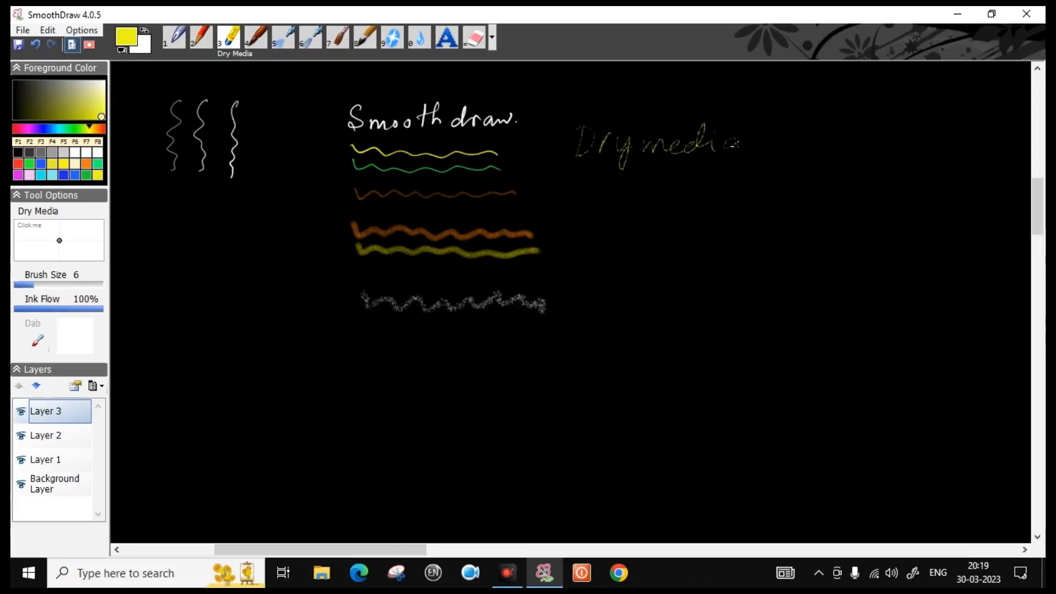
Step: Handwrite a bolder underlined "Dry media." in yellow at brush size 19, with a white wavy line beneath it
{"action": "left_click_drag", "start_coordinate": [33, 285], "coordinate": [48, 284]}
{"action": "left_click_drag", "start_coordinate": [640, 188], "coordinate": [642, 212]}
{"action": "mouse_move", "coordinate": [667, 210]}
{"action": "left_mouse_down"}
{"action": "mouse_move", "coordinate": [681, 195]}
{"action": "mouse_move", "coordinate": [696, 215]}
{"action": "left_mouse_up"}
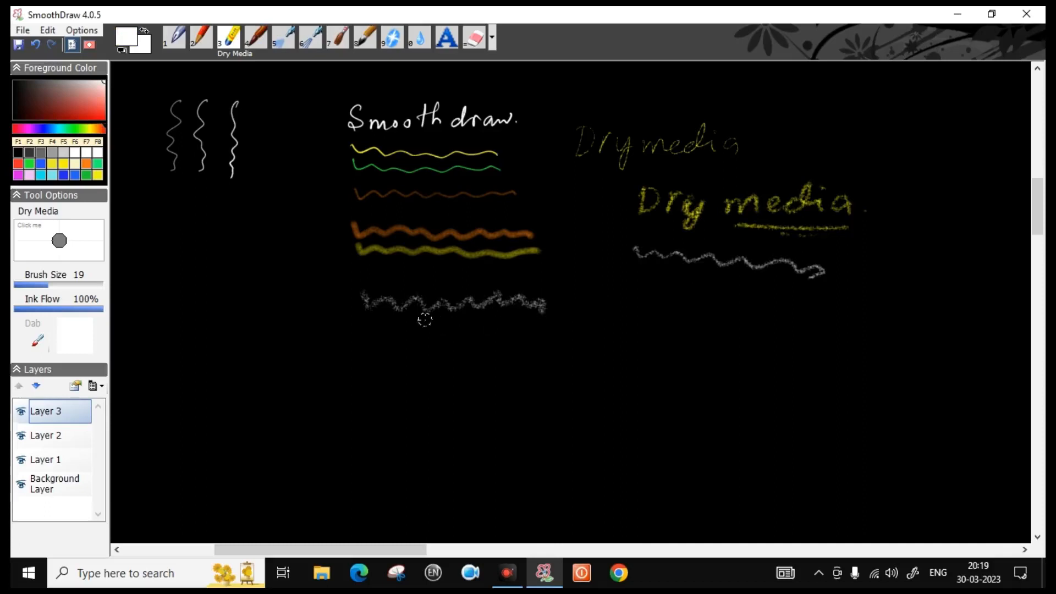
Step: Draw two yellow vertical wavy lines below the white Dry Media line with the Felt Pen at brush size 24 and 69% ink flow
{"action": "left_click", "coordinate": [256, 37]}
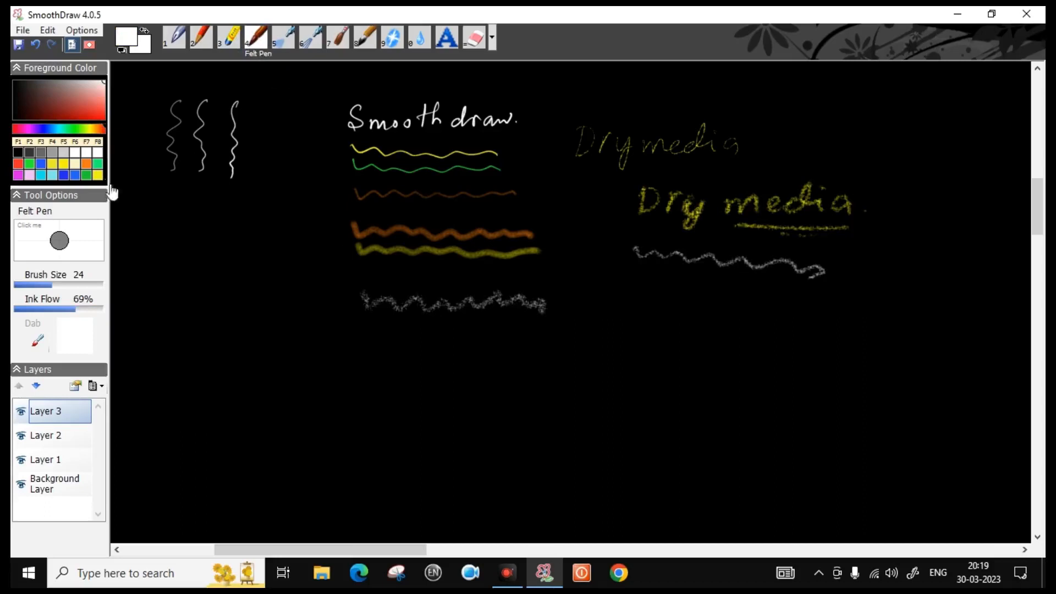
{"action": "left_click", "coordinate": [98, 176]}
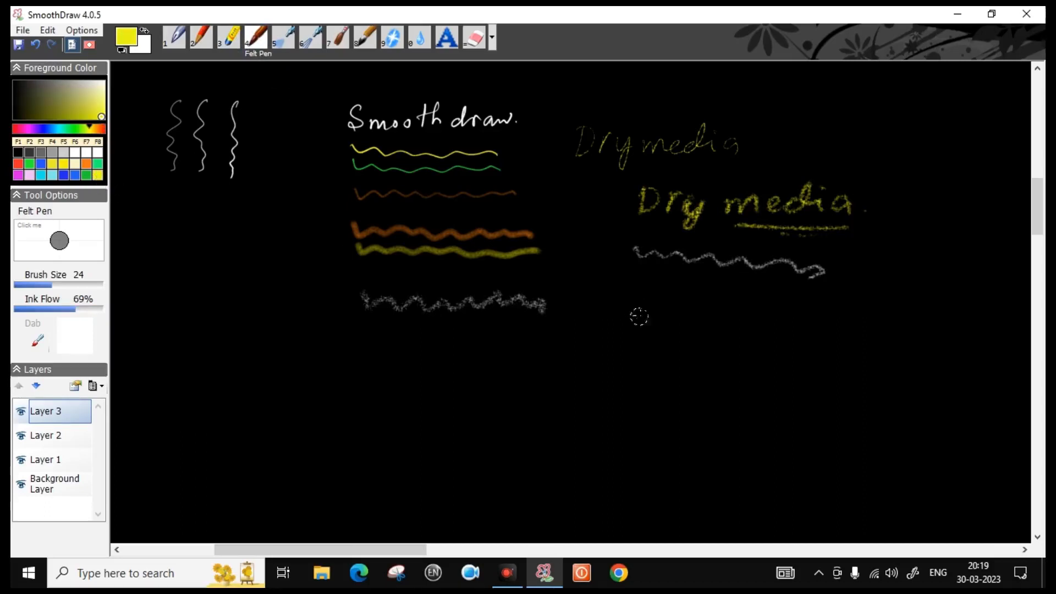
{"action": "mouse_move", "coordinate": [632, 292]}
{"action": "left_mouse_down"}
{"action": "mouse_move", "coordinate": [625, 384]}
{"action": "mouse_move", "coordinate": [653, 339]}
{"action": "mouse_move", "coordinate": [654, 376]}
{"action": "left_mouse_up"}
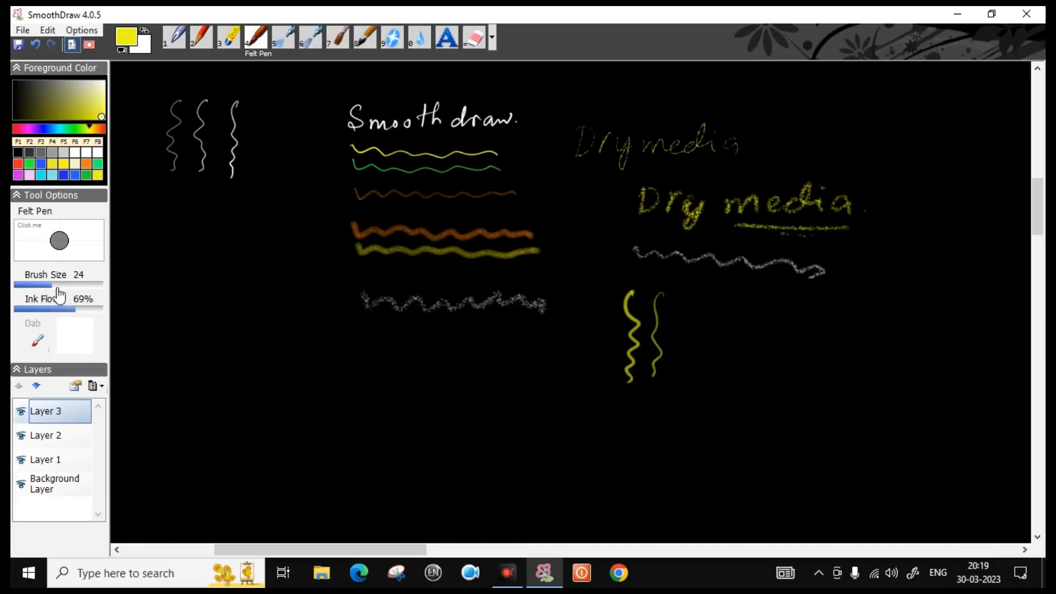
Step: With the Felt Pen at 100% ink flow, draw three thin yellow vertical wavy lines at brush sizes 5 and 10
{"action": "mouse_move", "coordinate": [54, 286]}
{"action": "left_mouse_down"}
{"action": "mouse_move", "coordinate": [34, 290]}
{"action": "mouse_move", "coordinate": [110, 315]}
{"action": "left_mouse_up"}
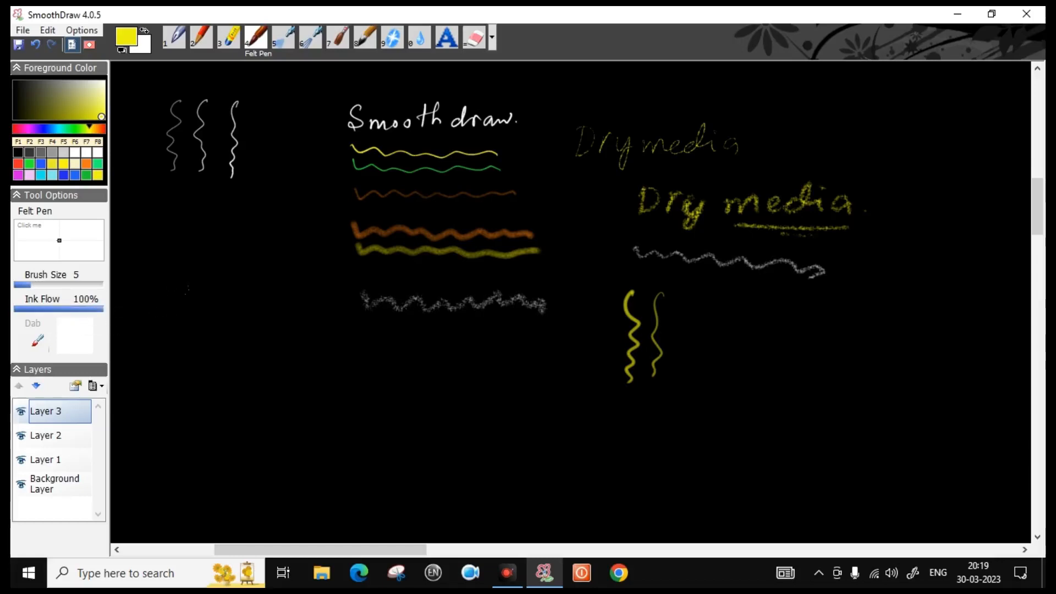
{"action": "left_click_drag", "start_coordinate": [193, 312], "coordinate": [205, 387]}
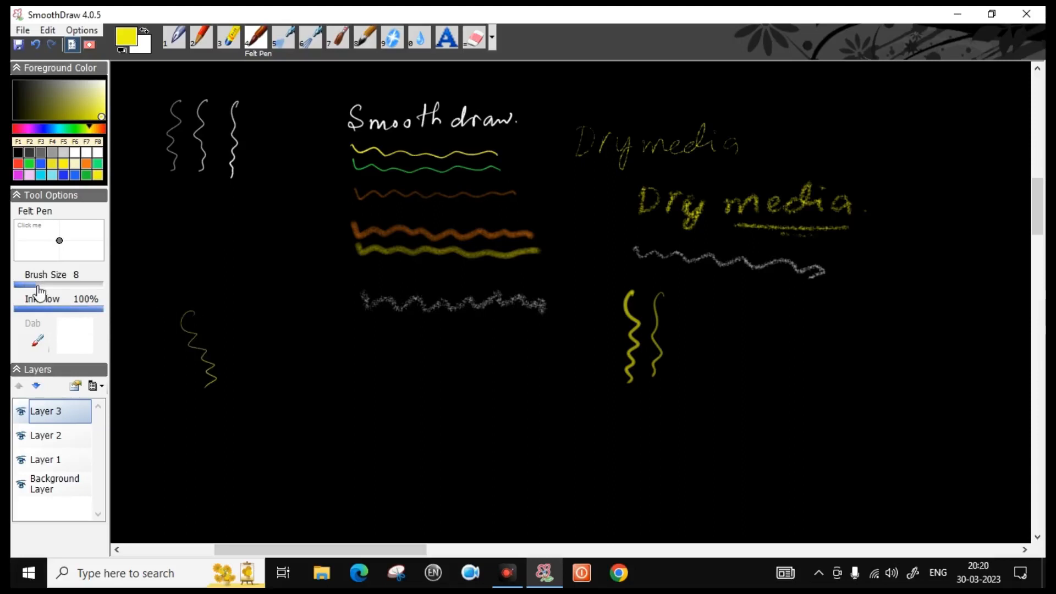
{"action": "left_click_drag", "start_coordinate": [30, 285], "coordinate": [38, 285]}
{"action": "left_click_drag", "start_coordinate": [226, 301], "coordinate": [235, 366]}
{"action": "left_click_drag", "start_coordinate": [275, 237], "coordinate": [275, 336]}
Step: Handwrite the equation "ax²+bx+c = 0" in yellow below the horizontal sample strokes with the Felt Pen at brush size 10
{"action": "left_click_drag", "start_coordinate": [337, 385], "coordinate": [371, 392]}
{"action": "left_click_drag", "start_coordinate": [372, 357], "coordinate": [400, 385]}
{"action": "left_click_drag", "start_coordinate": [392, 375], "coordinate": [391, 396]}
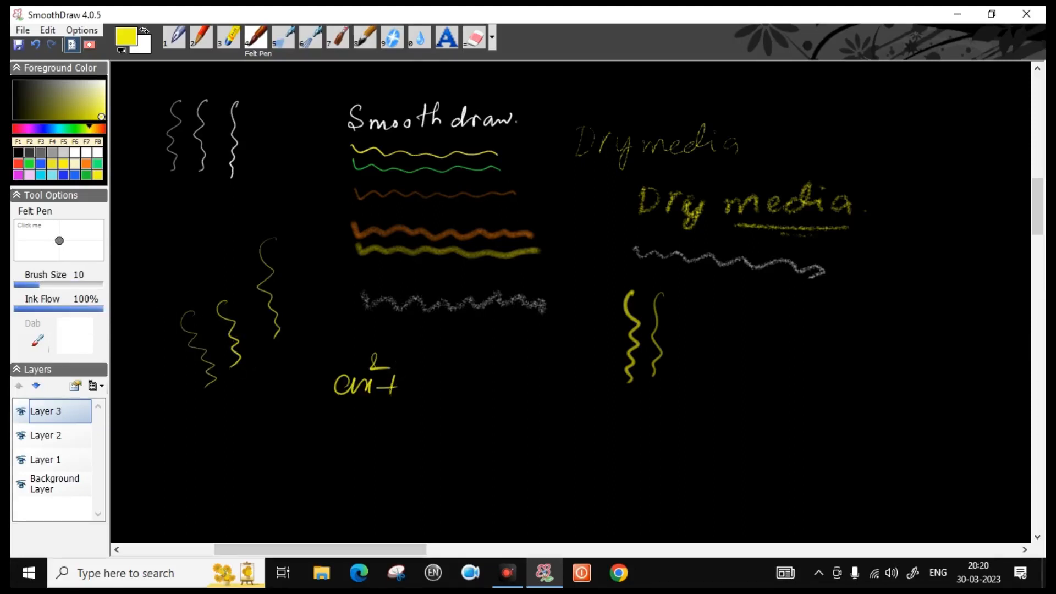
{"action": "mouse_move", "coordinate": [413, 361]}
{"action": "left_mouse_down"}
{"action": "mouse_move", "coordinate": [418, 387]}
{"action": "mouse_move", "coordinate": [439, 394]}
{"action": "left_mouse_up"}
{"action": "left_click_drag", "start_coordinate": [445, 387], "coordinate": [460, 385]}
{"action": "mouse_move", "coordinate": [454, 375]}
{"action": "left_mouse_down"}
{"action": "mouse_move", "coordinate": [453, 397]}
{"action": "mouse_move", "coordinate": [533, 392]}
{"action": "left_mouse_up"}
{"action": "mouse_move", "coordinate": [563, 365]}
{"action": "left_mouse_down"}
{"action": "mouse_move", "coordinate": [567, 391]}
{"action": "mouse_move", "coordinate": [561, 365]}
{"action": "left_mouse_up"}
Step: Spray a soft white patch below the first white wavy lines with the Digital Airbrush at brush size 46 and 9% ink flow
{"action": "left_click", "coordinate": [284, 39]}
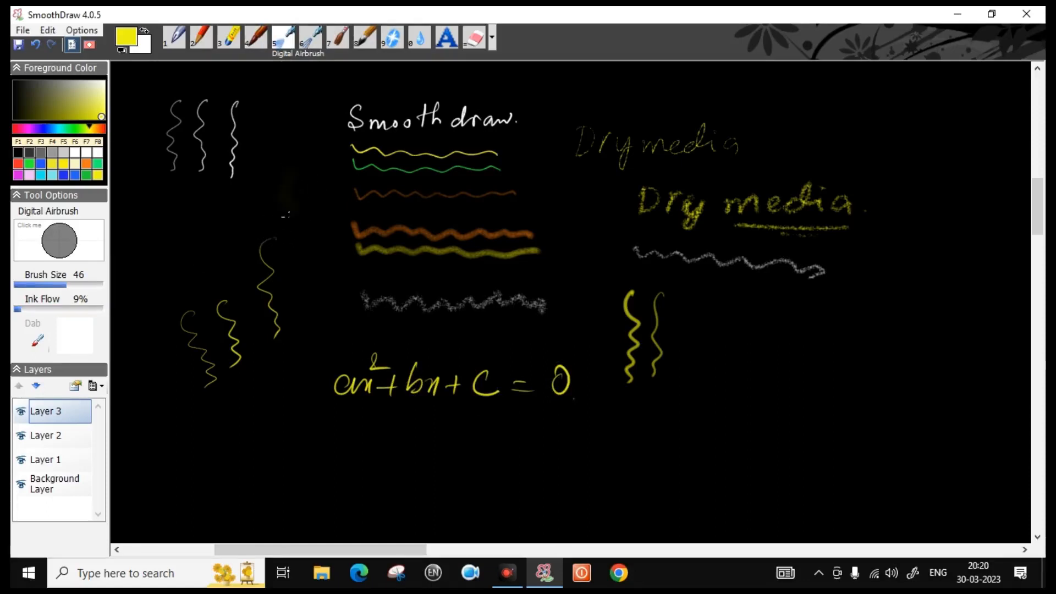
{"action": "left_click", "coordinate": [86, 152]}
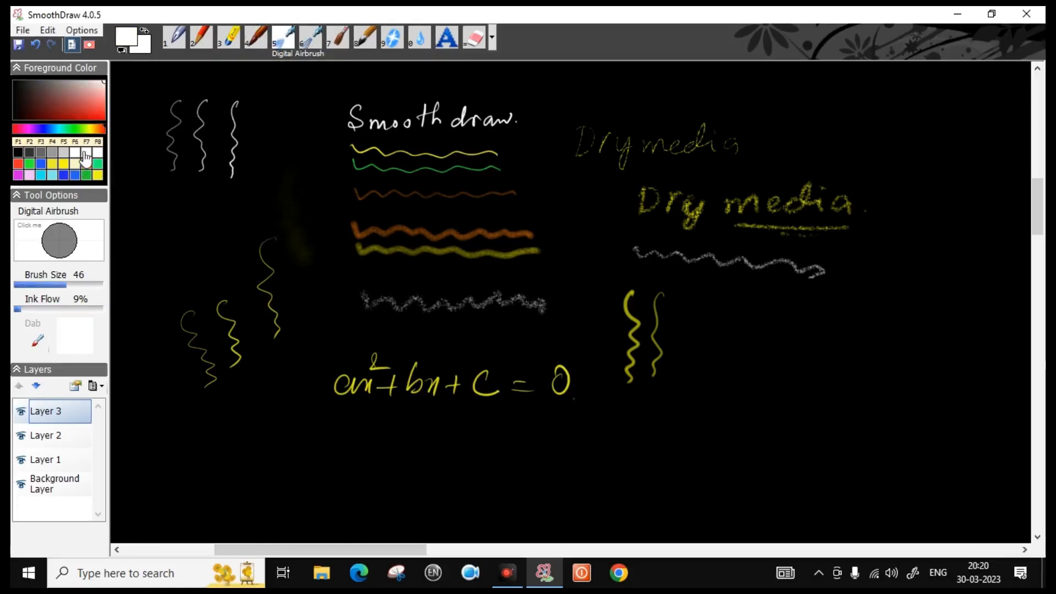
{"action": "left_click_drag", "start_coordinate": [188, 226], "coordinate": [231, 253]}
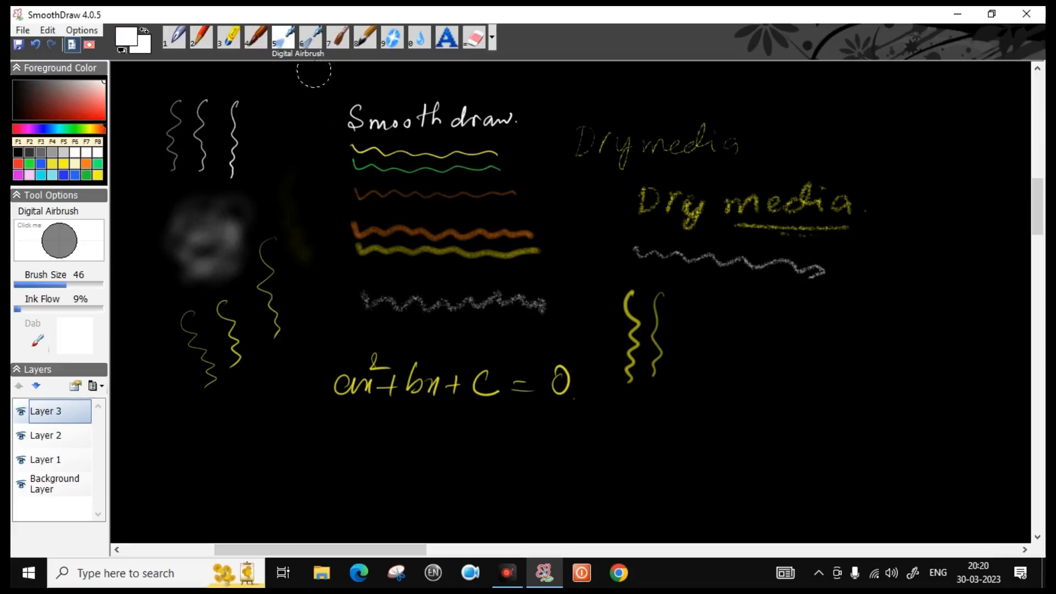
Step: Draw a yellow rectangle beside the Felt Pen wavy lines with the Pen at brush size 5 and 100% ink flow
{"action": "left_click", "coordinate": [175, 43]}
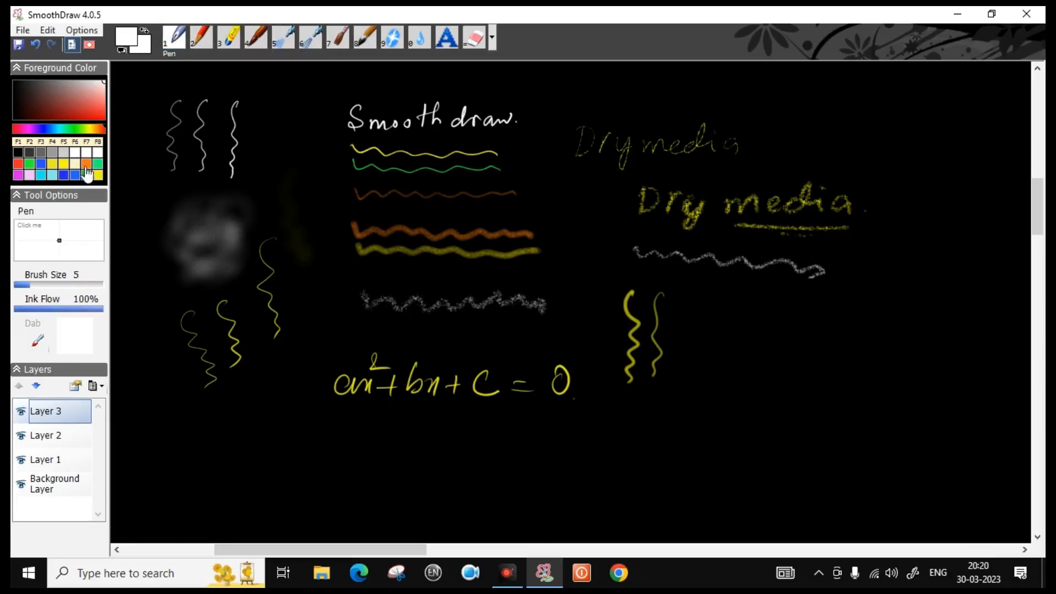
{"action": "left_click", "coordinate": [63, 164]}
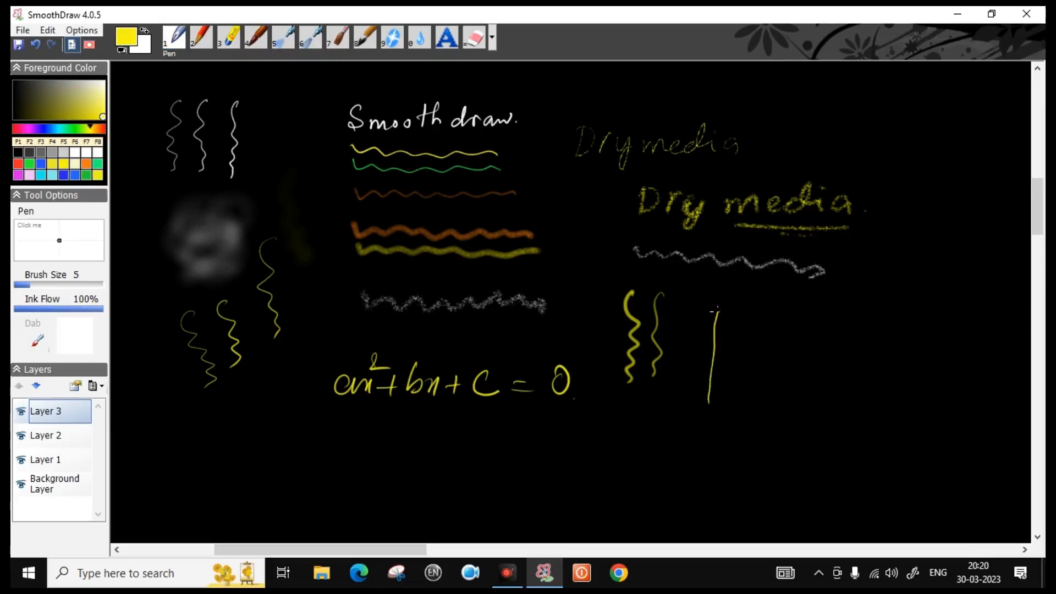
{"action": "mouse_move", "coordinate": [714, 311]}
{"action": "left_mouse_down"}
{"action": "mouse_move", "coordinate": [759, 313]}
{"action": "mouse_move", "coordinate": [709, 404]}
{"action": "left_mouse_up"}
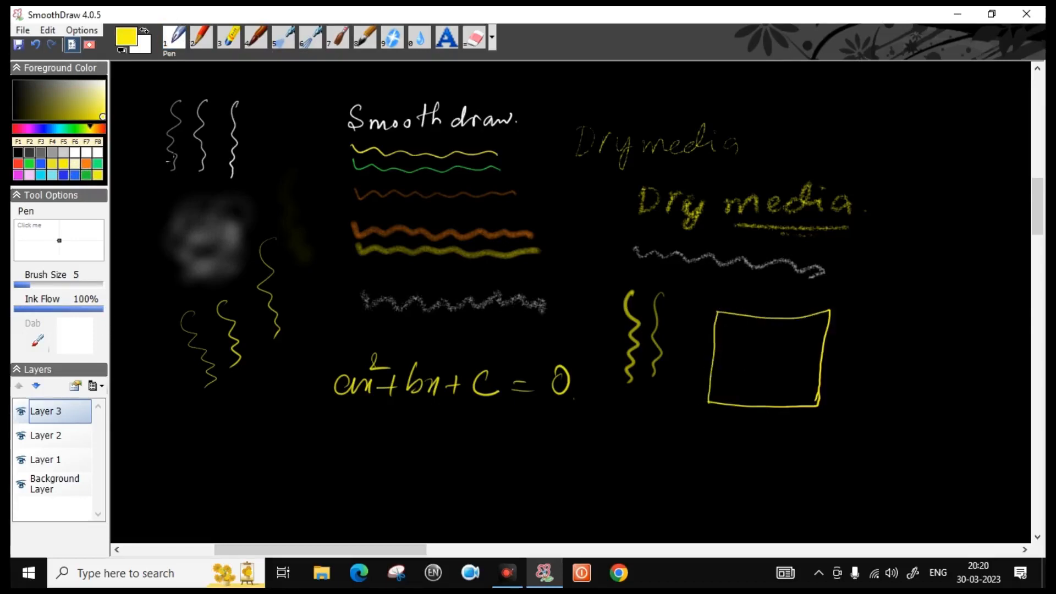
Step: Shade the inside of the yellow rectangle green with the Digital Airbrush at brush size 46 and 19% ink flow
{"action": "left_click", "coordinate": [98, 164]}
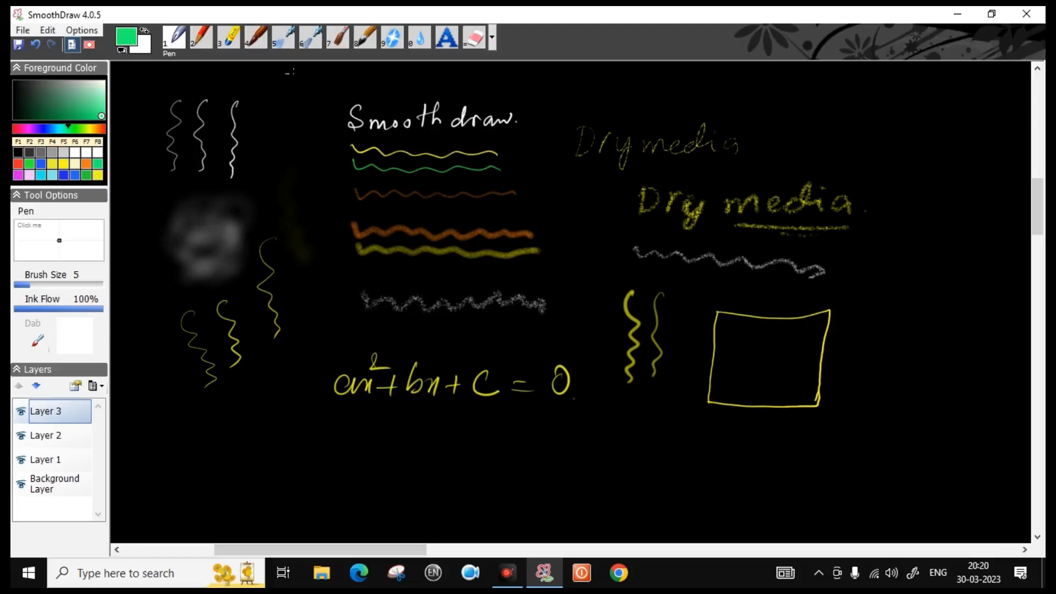
{"action": "left_click", "coordinate": [283, 39]}
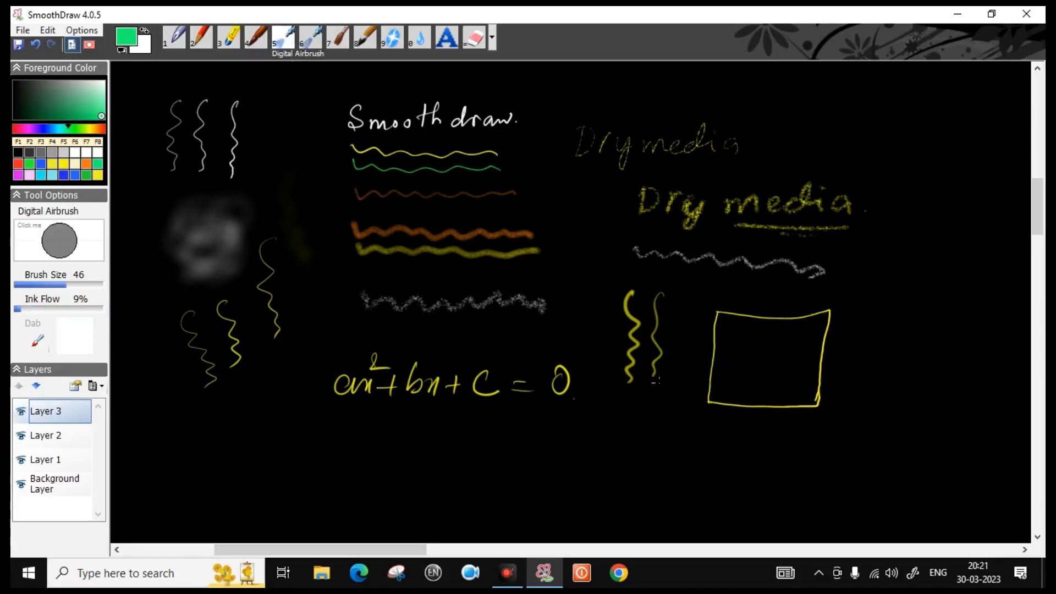
{"action": "mouse_move", "coordinate": [740, 360]}
{"action": "left_mouse_down"}
{"action": "mouse_move", "coordinate": [728, 330]}
{"action": "mouse_move", "coordinate": [724, 339]}
{"action": "mouse_move", "coordinate": [786, 352]}
{"action": "left_mouse_up"}
{"action": "left_click_drag", "start_coordinate": [18, 310], "coordinate": [31, 310]}
{"action": "left_click_drag", "start_coordinate": [732, 333], "coordinate": [767, 380]}
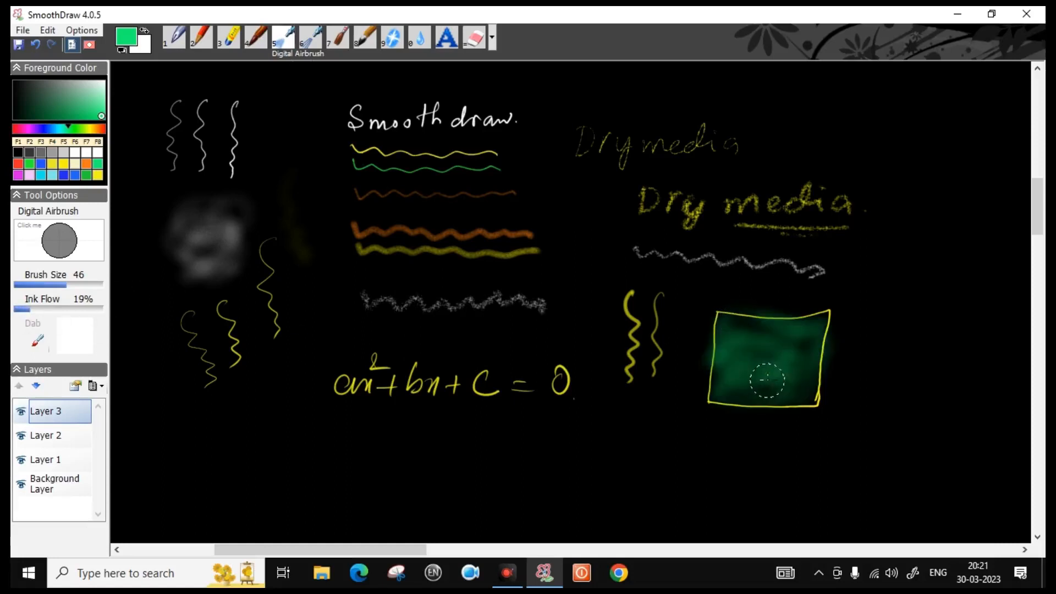
Step: Draw a yellow Pen circle split by a line below the equation, and airbrush its halves orange and green at 27% ink flow
{"action": "key", "text": "1"}
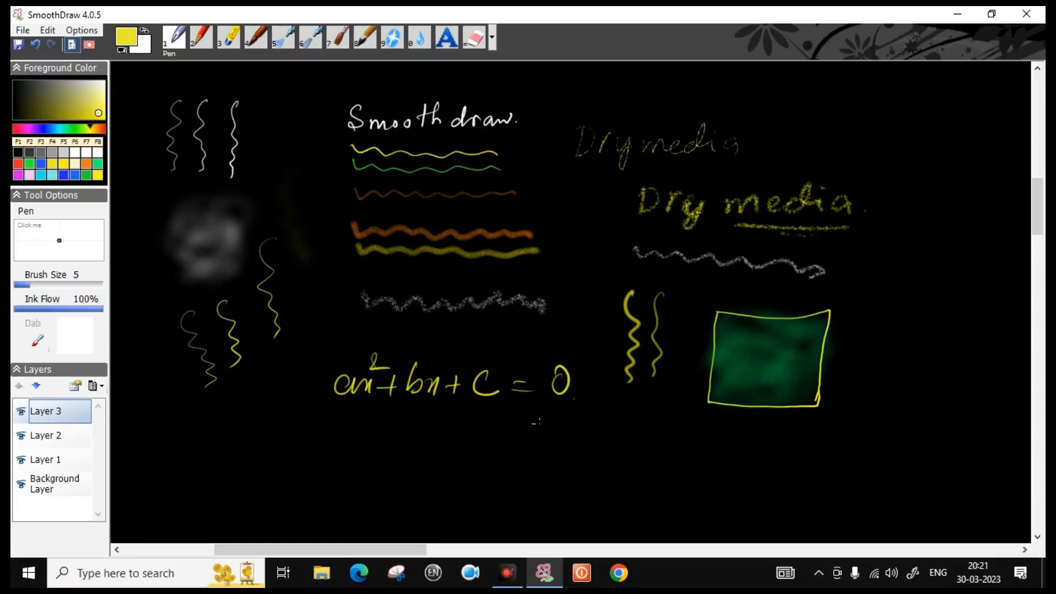
{"action": "mouse_move", "coordinate": [493, 437]}
{"action": "left_mouse_down"}
{"action": "mouse_move", "coordinate": [489, 492]}
{"action": "mouse_move", "coordinate": [520, 511]}
{"action": "mouse_move", "coordinate": [544, 426]}
{"action": "mouse_move", "coordinate": [524, 510]}
{"action": "left_mouse_up"}
{"action": "left_click", "coordinate": [87, 164]}
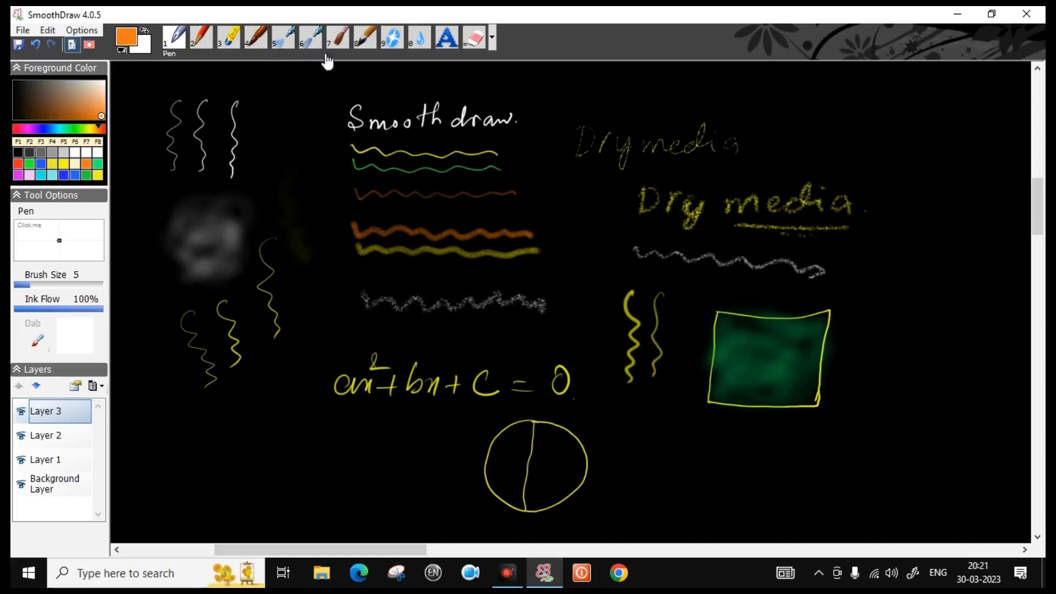
{"action": "key", "text": "5"}
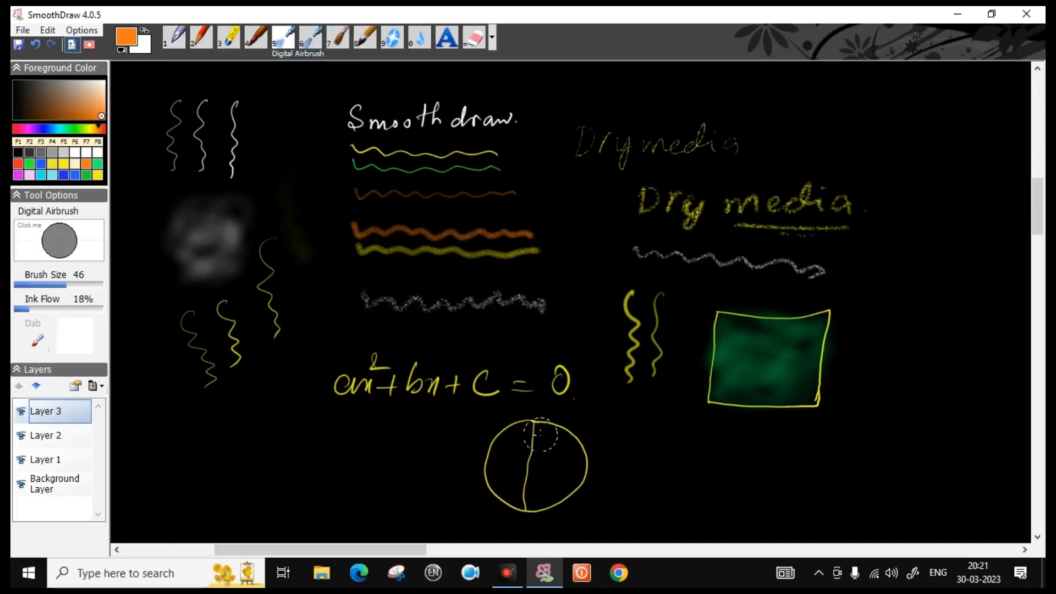
{"action": "left_click_drag", "start_coordinate": [29, 309], "coordinate": [37, 309]}
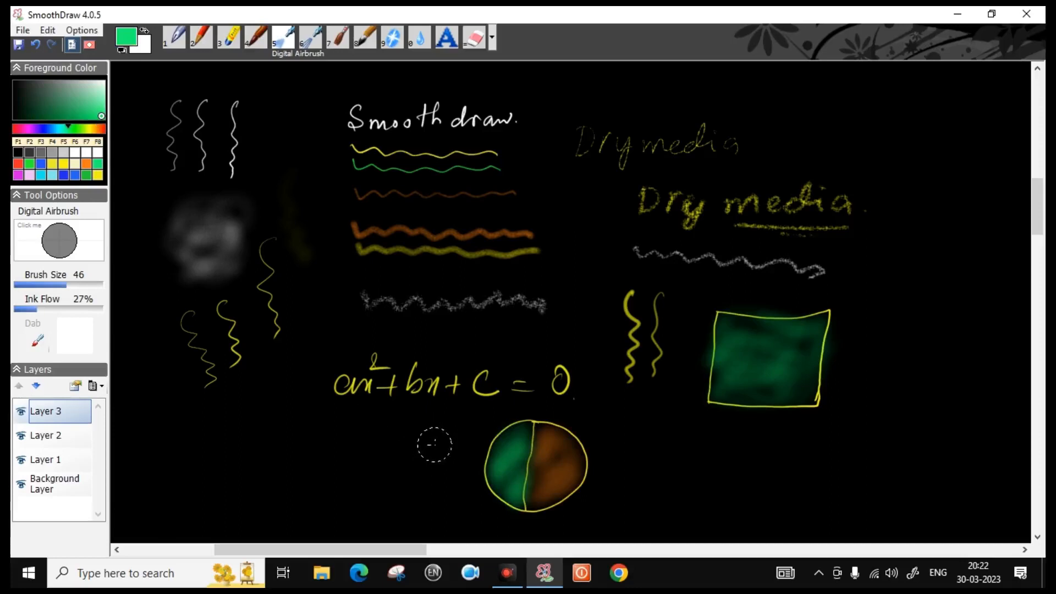
Step: Paint a green wavy stroke, a small spot and a pair of leaves with the Bristle Brush at size 32 and 30% ink flow
{"action": "left_click", "coordinate": [337, 37]}
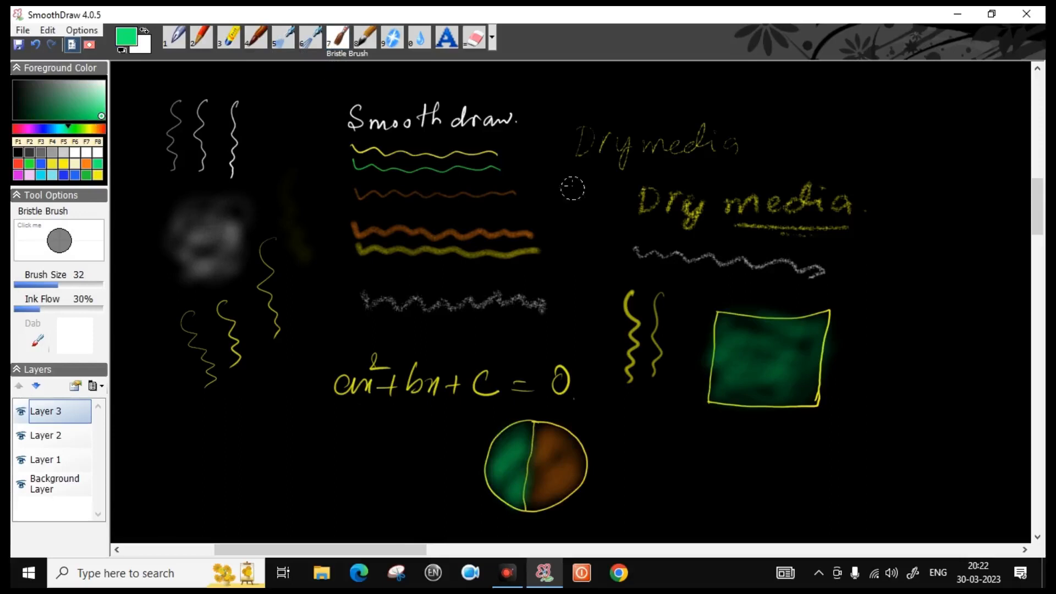
{"action": "mouse_move", "coordinate": [572, 188]}
{"action": "left_mouse_down"}
{"action": "mouse_move", "coordinate": [559, 193]}
{"action": "mouse_move", "coordinate": [574, 293]}
{"action": "left_mouse_up"}
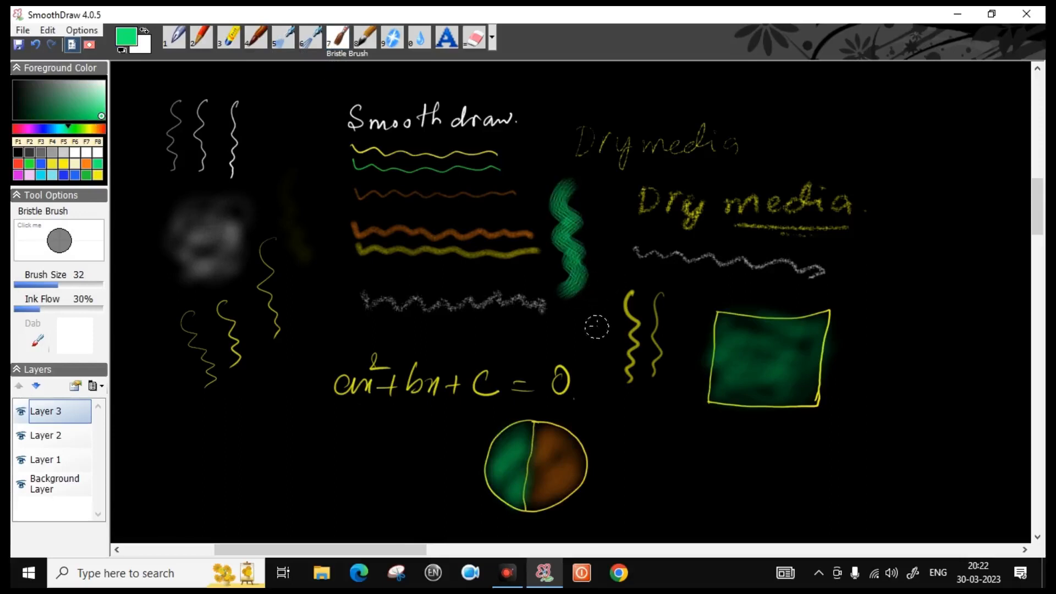
{"action": "left_click_drag", "start_coordinate": [597, 328], "coordinate": [590, 342]}
{"action": "mouse_move", "coordinate": [902, 331]}
{"action": "left_mouse_down"}
{"action": "mouse_move", "coordinate": [924, 297]}
{"action": "mouse_move", "coordinate": [1001, 269]}
{"action": "left_mouse_up"}
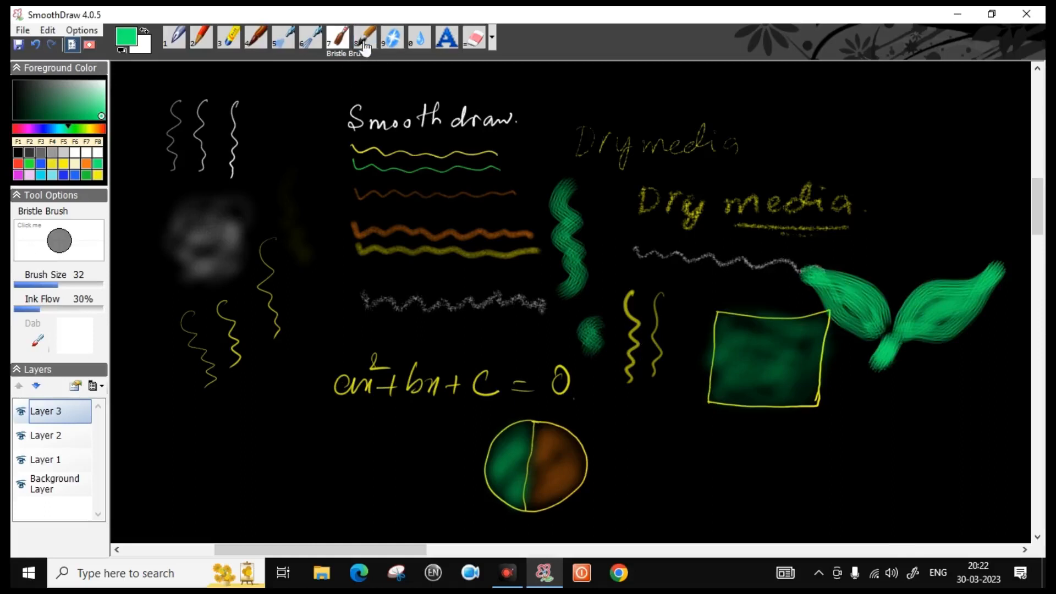
Step: Outline an orange flower above the leaves with the Saturated Writing Brush at size 20, and fill its petals with the Bristle Brush
{"action": "left_click", "coordinate": [369, 44]}
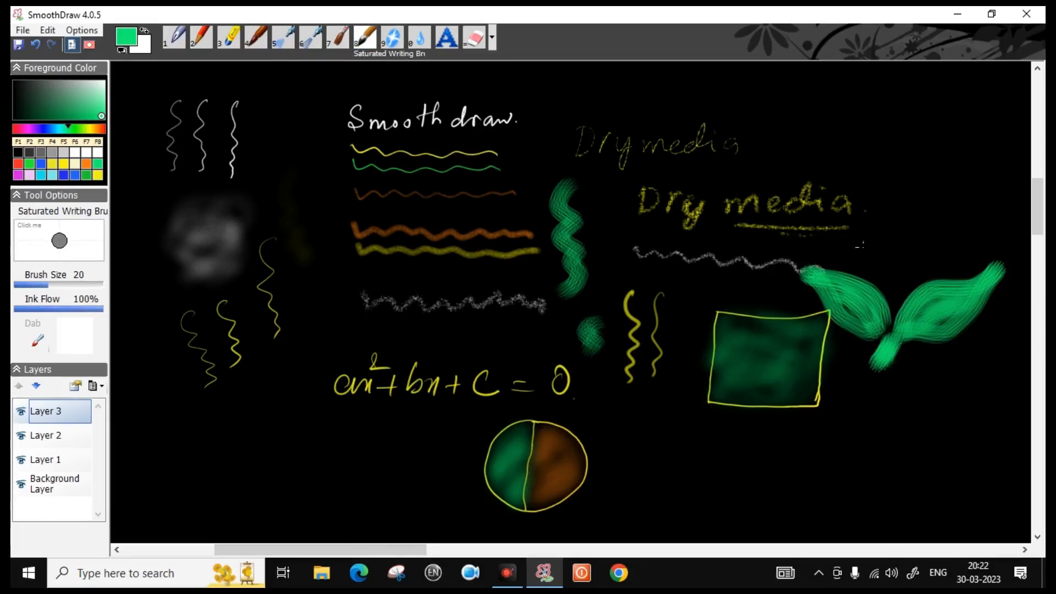
{"action": "left_click", "coordinate": [87, 164]}
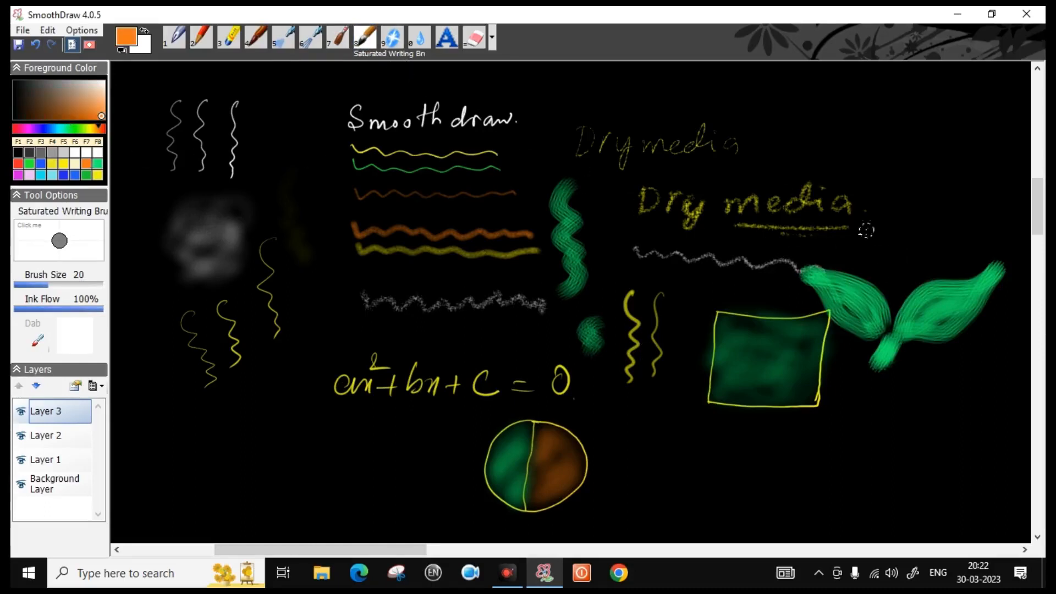
{"action": "left_click_drag", "start_coordinate": [895, 261], "coordinate": [882, 242]}
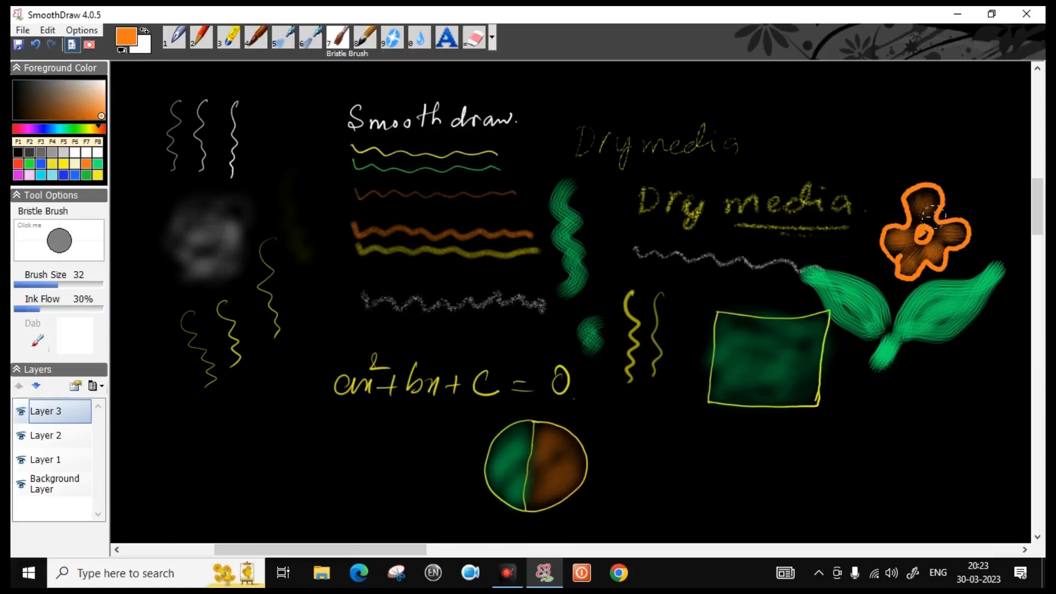
{"action": "left_click_drag", "start_coordinate": [908, 187], "coordinate": [927, 220]}
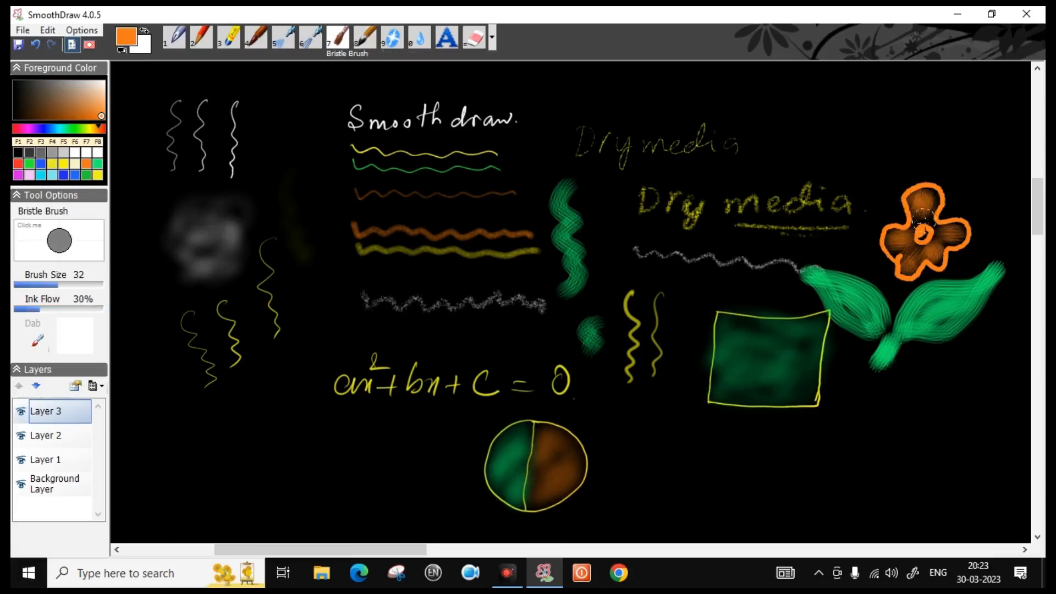
Step: Handwrite "Now I am using Smooth draw Drawing Board." in orange with the Pen above the Dry media sample
{"action": "left_click", "coordinate": [175, 41]}
{"action": "left_click_drag", "start_coordinate": [559, 110], "coordinate": [575, 83]}
{"action": "left_click_drag", "start_coordinate": [581, 99], "coordinate": [604, 100]}
{"action": "left_click_drag", "start_coordinate": [646, 94], "coordinate": [659, 110]}
{"action": "left_click_drag", "start_coordinate": [681, 100], "coordinate": [681, 107]}
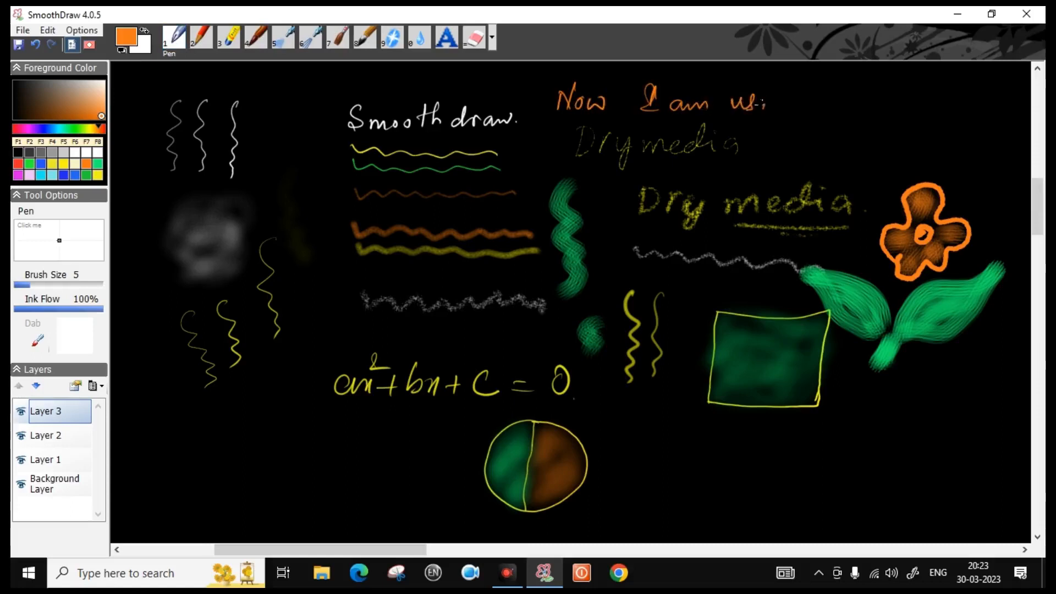
{"action": "left_click_drag", "start_coordinate": [767, 101], "coordinate": [793, 118]}
{"action": "left_click_drag", "start_coordinate": [844, 91], "coordinate": [999, 99]}
Step: Handwrite a circled 1 and "AP → an = a+(n-1)d" in orange with the Pen on the empty canvas below the circle
{"action": "left_click", "coordinate": [492, 38]}
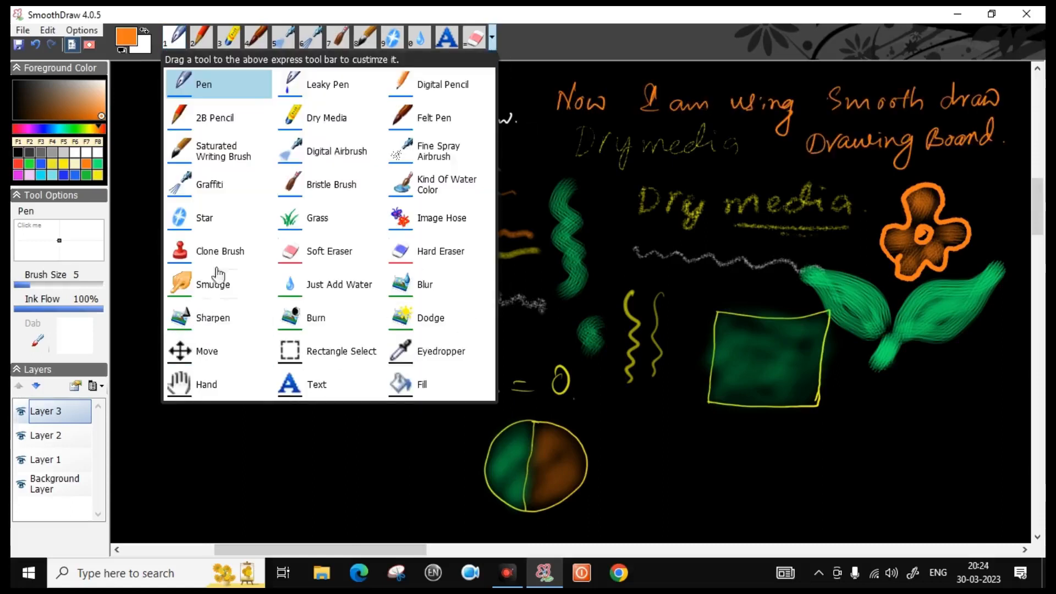
{"action": "left_click", "coordinate": [208, 386]}
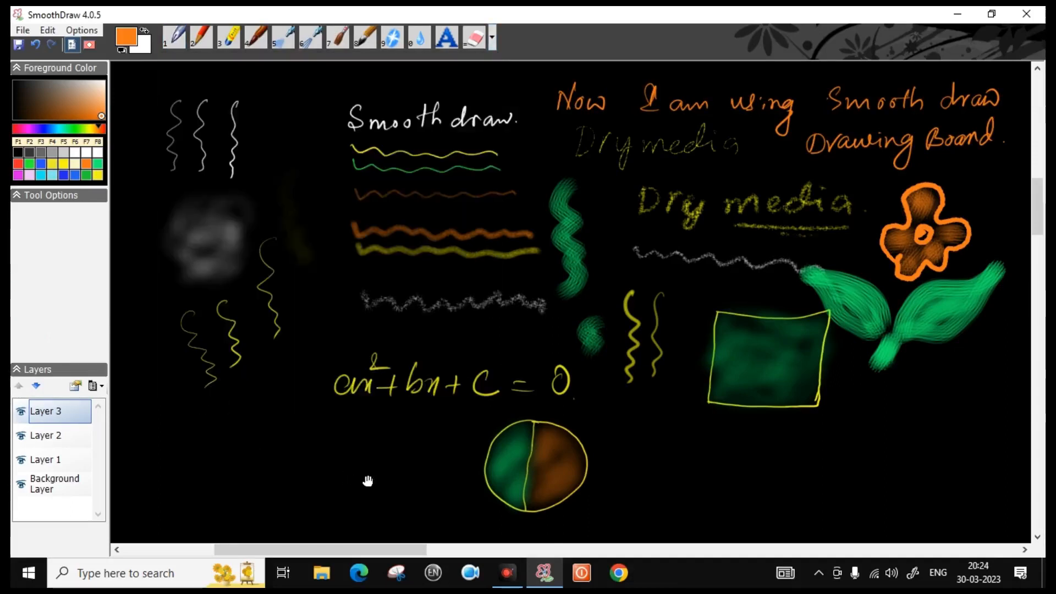
{"action": "left_click_drag", "start_coordinate": [369, 483], "coordinate": [344, 174]}
{"action": "left_click_drag", "start_coordinate": [532, 414], "coordinate": [532, 408]}
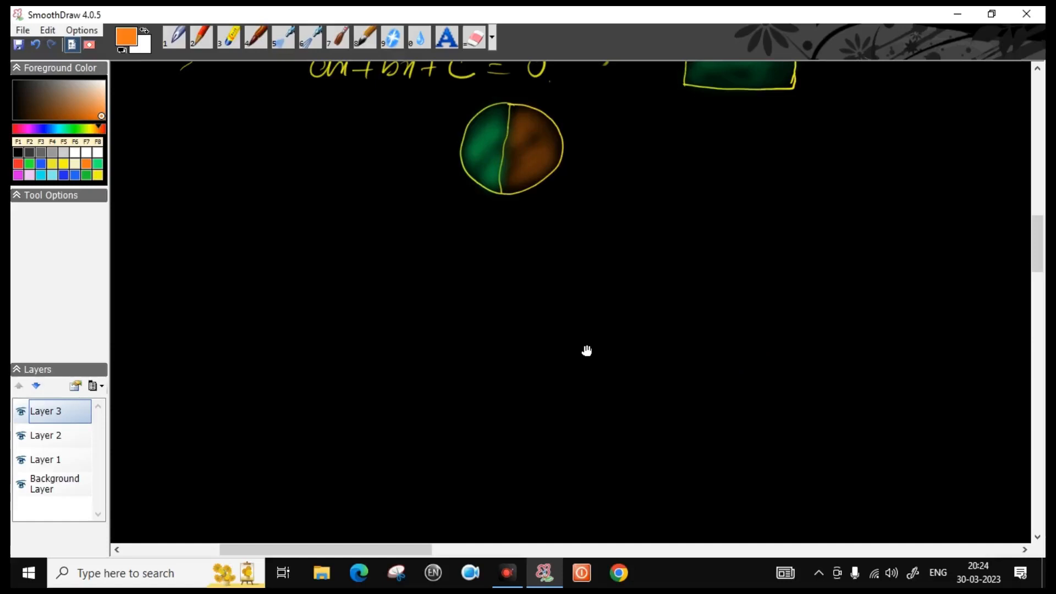
{"action": "key", "text": "1"}
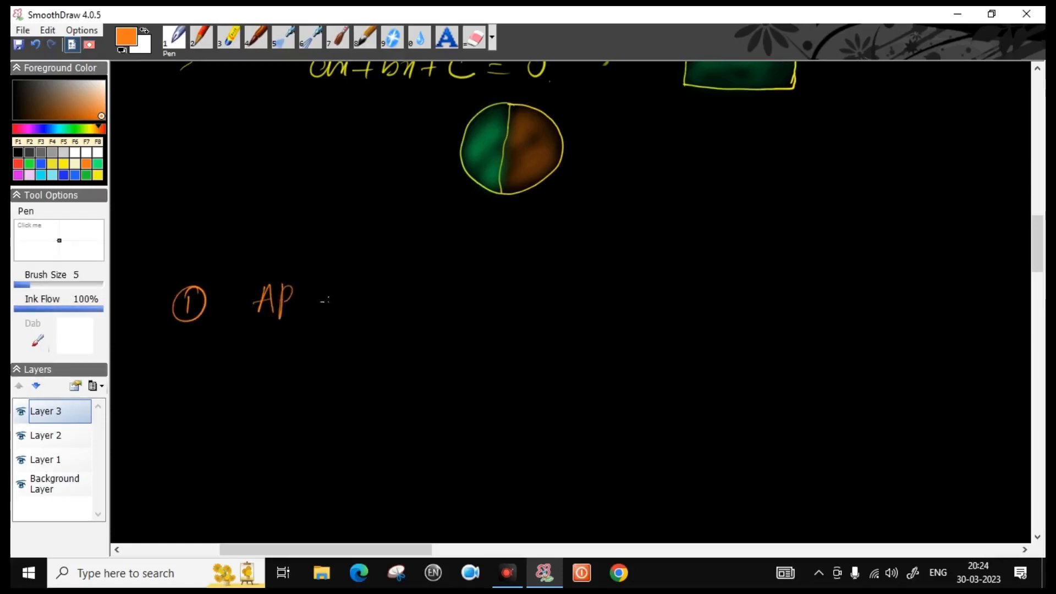
{"action": "left_click_drag", "start_coordinate": [336, 309], "coordinate": [347, 308]}
{"action": "left_click_drag", "start_coordinate": [462, 299], "coordinate": [463, 316]}
{"action": "left_click_drag", "start_coordinate": [467, 312], "coordinate": [479, 320]}
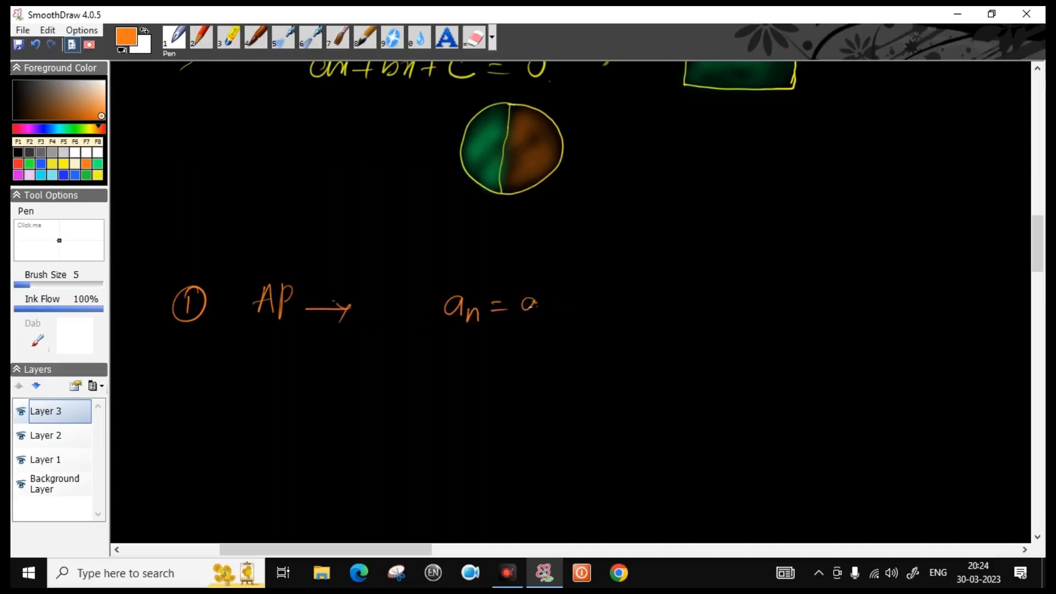
{"action": "left_click_drag", "start_coordinate": [547, 304], "coordinate": [568, 304]}
{"action": "left_click_drag", "start_coordinate": [557, 295], "coordinate": [556, 317]}
{"action": "left_click_drag", "start_coordinate": [584, 286], "coordinate": [582, 316]}
{"action": "mouse_move", "coordinate": [644, 285]}
{"action": "left_mouse_down"}
{"action": "mouse_move", "coordinate": [639, 317]}
{"action": "mouse_move", "coordinate": [681, 308]}
{"action": "left_mouse_up"}
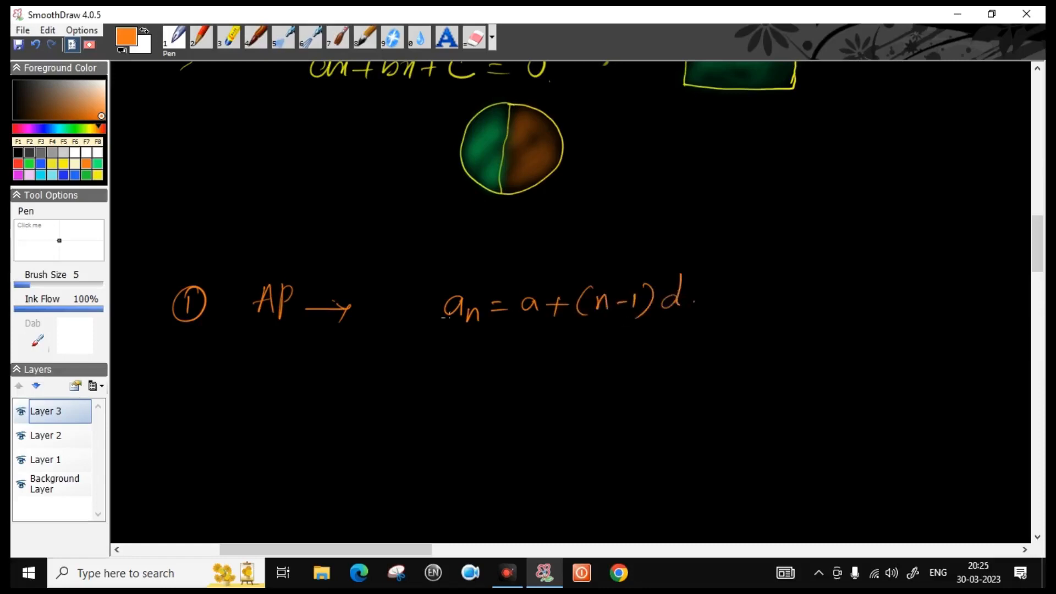
Step: Box the AP formula in yellow and handwrite an arrow with "Formula for Arithmatic progressin" in green beside it
{"action": "left_click_drag", "start_coordinate": [765, 277], "coordinate": [764, 300]}
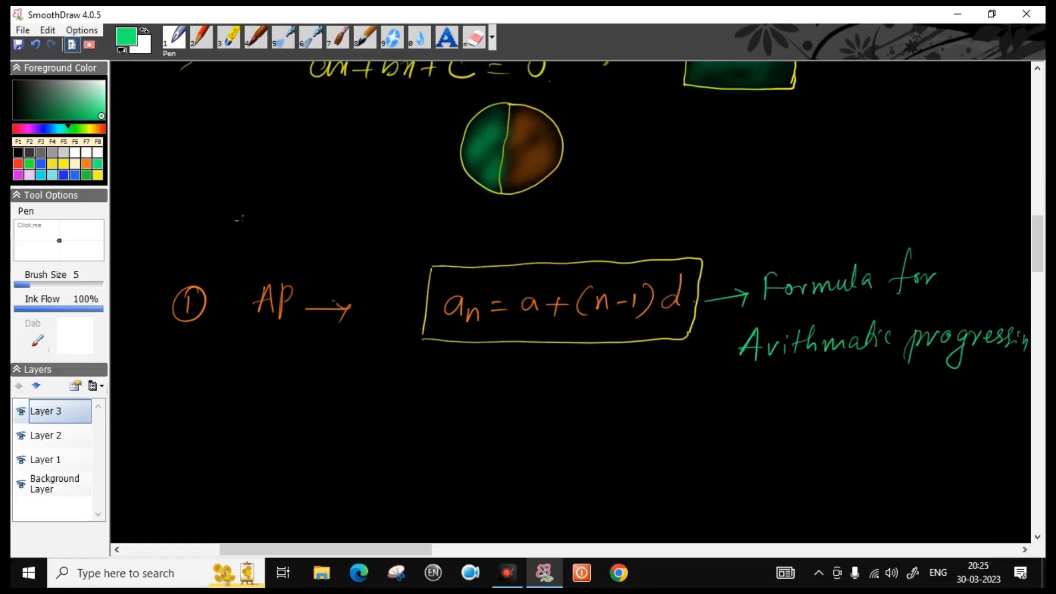
Step: Add the red text "SMOOTHDRAW DRAWING APPLICATION" with the Text tool and place it above the handwritten AP line
{"action": "left_click", "coordinate": [448, 44]}
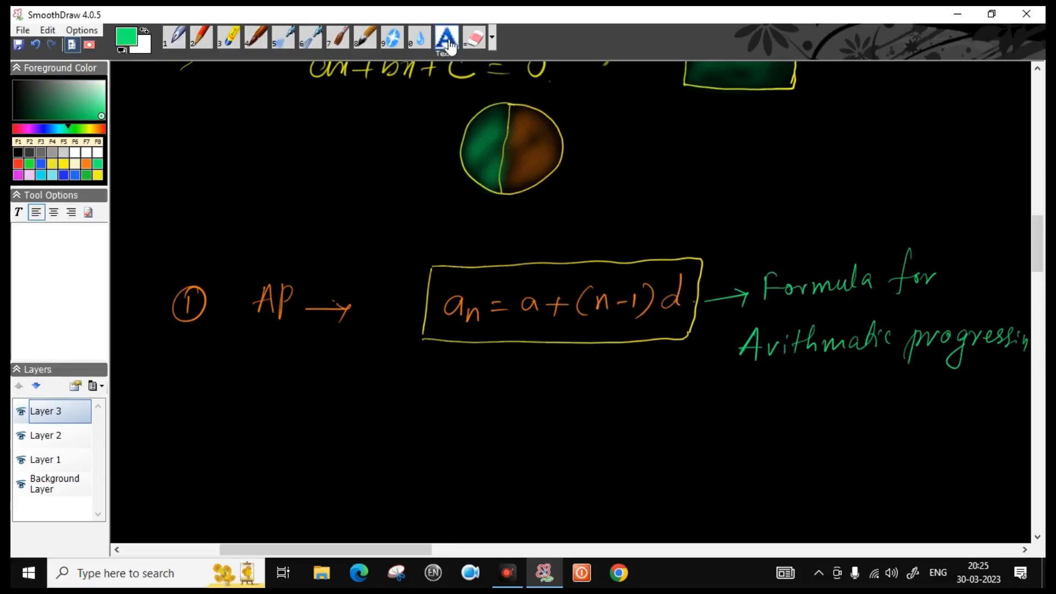
{"action": "left_click", "coordinate": [98, 176]}
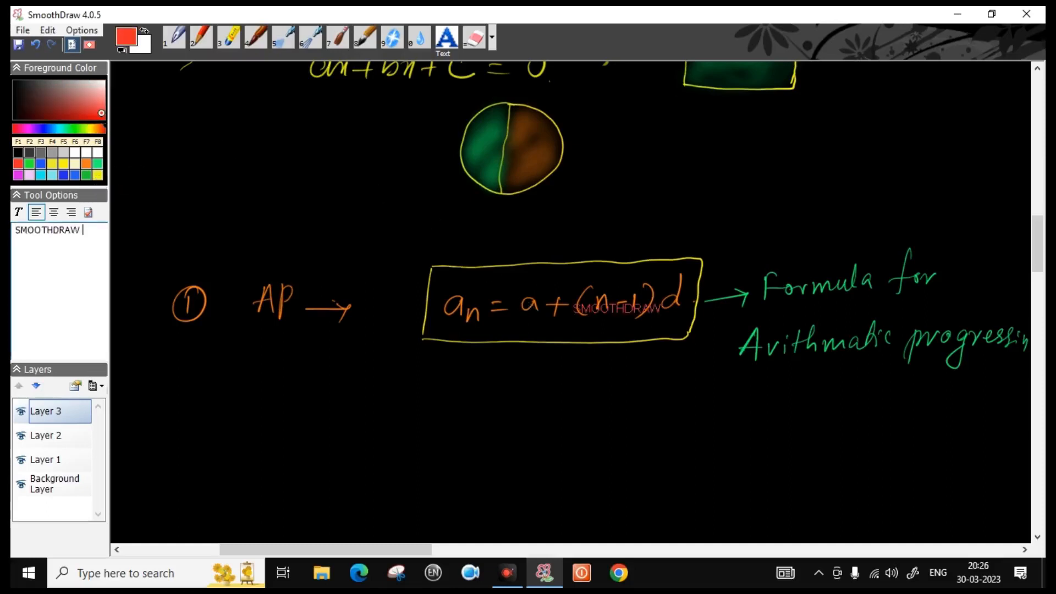
{"action": "type", "text": "DRAWIN"}
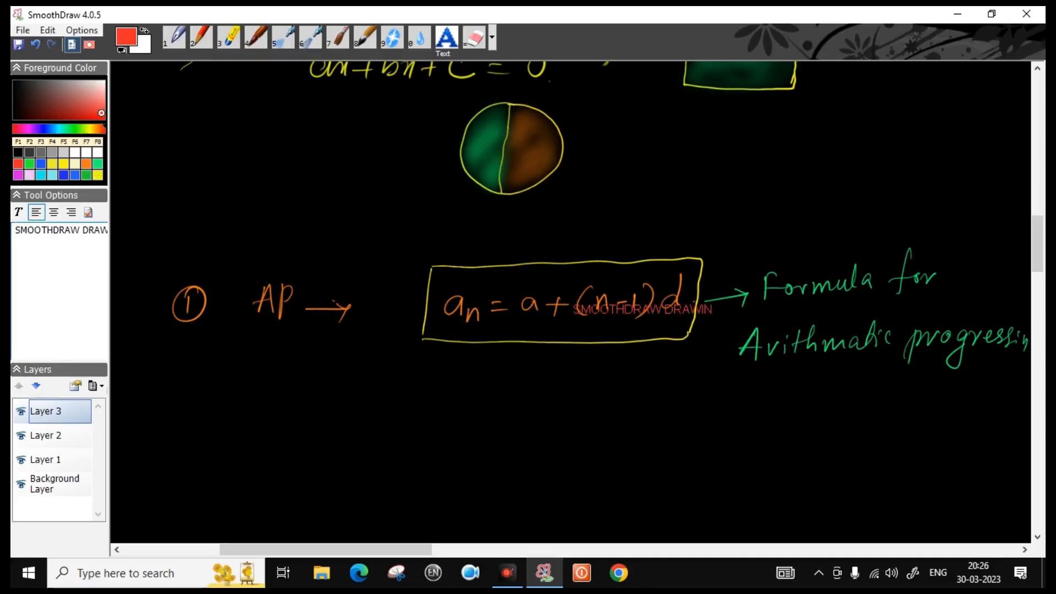
{"action": "type", "text": "G AP"}
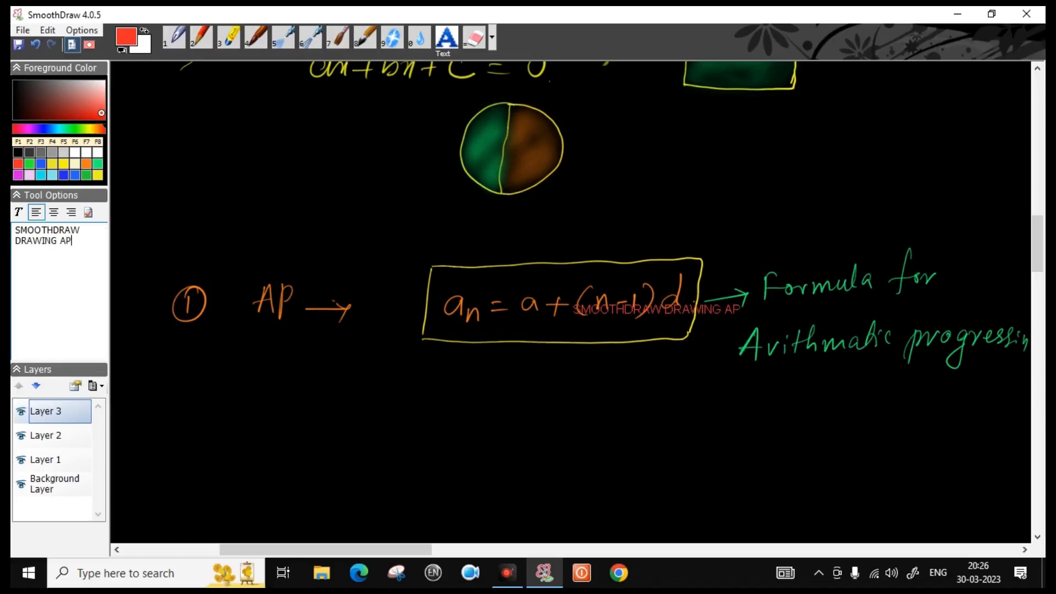
{"action": "type", "text": "PLICATION"}
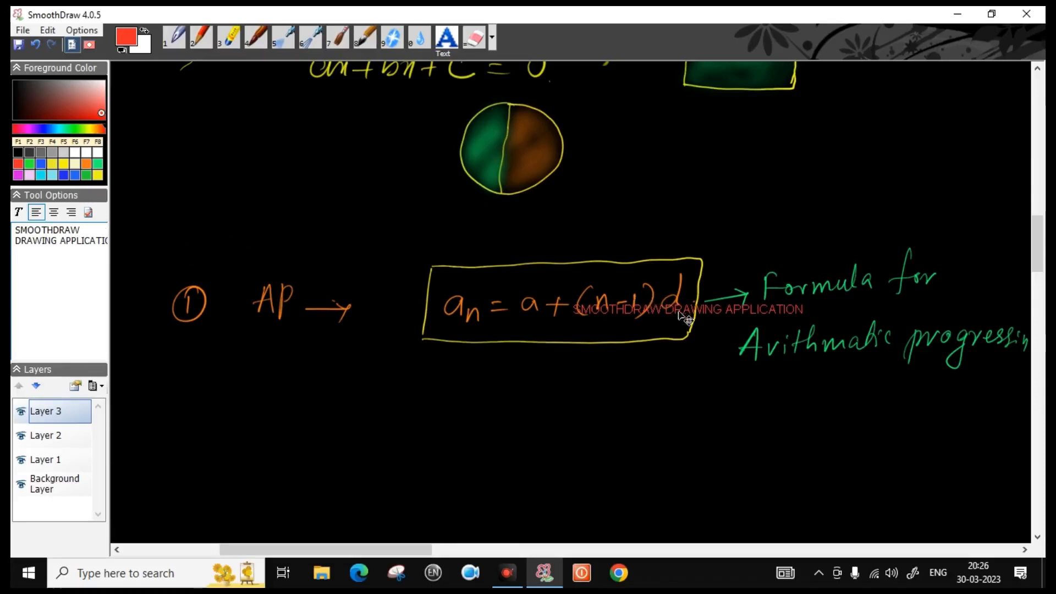
{"action": "mouse_move", "coordinate": [717, 314]}
{"action": "left_mouse_down"}
{"action": "mouse_move", "coordinate": [460, 304]}
{"action": "mouse_move", "coordinate": [351, 202]}
{"action": "left_mouse_up"}
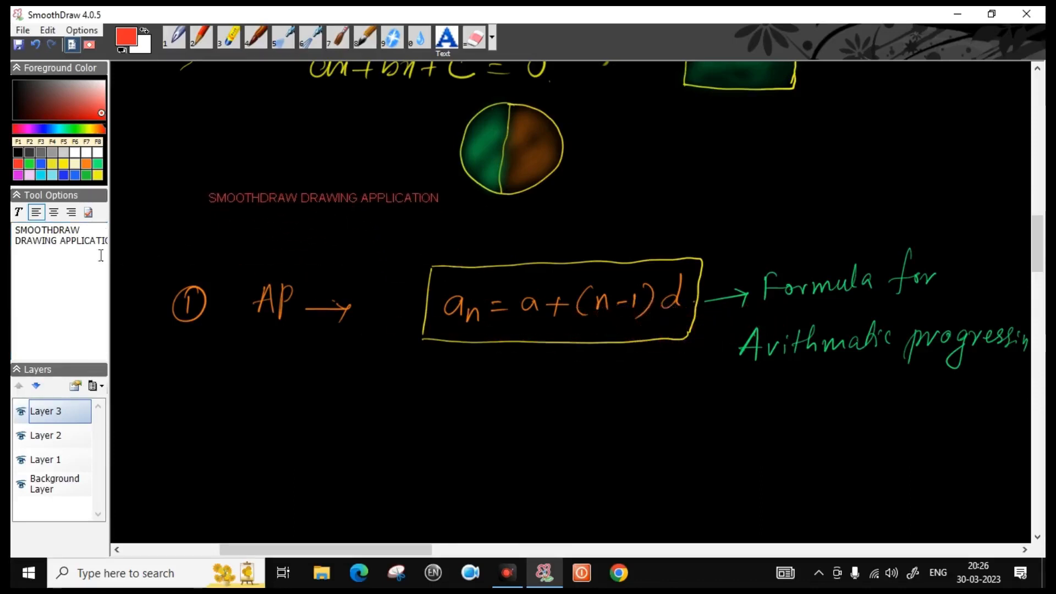
Step: Set the text's font to Arial Bold, size 22, and move the text below the boxed AP formula
{"action": "left_click", "coordinate": [18, 214]}
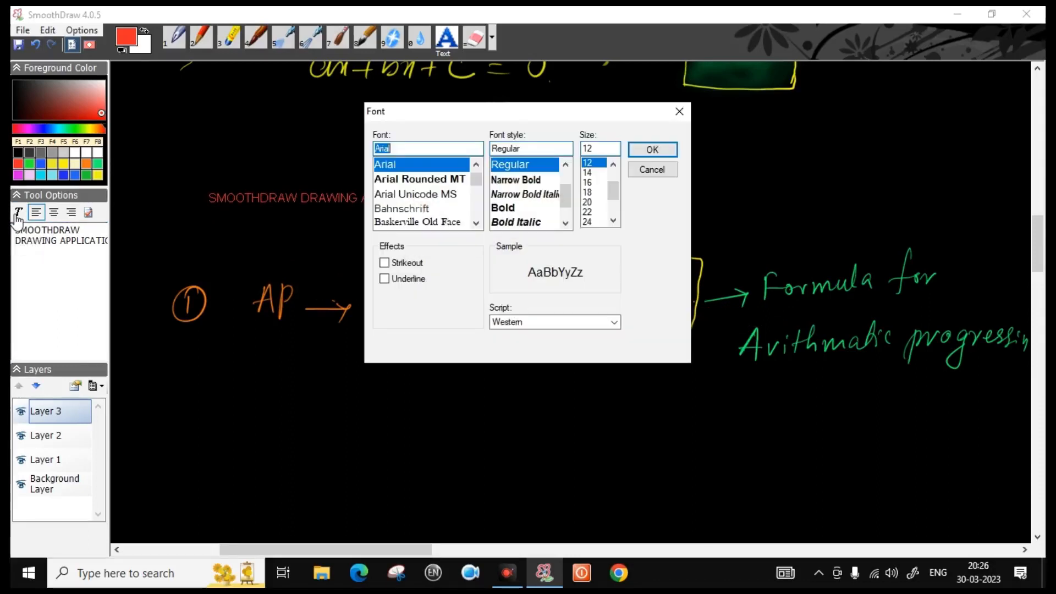
{"action": "left_click", "coordinate": [511, 210]}
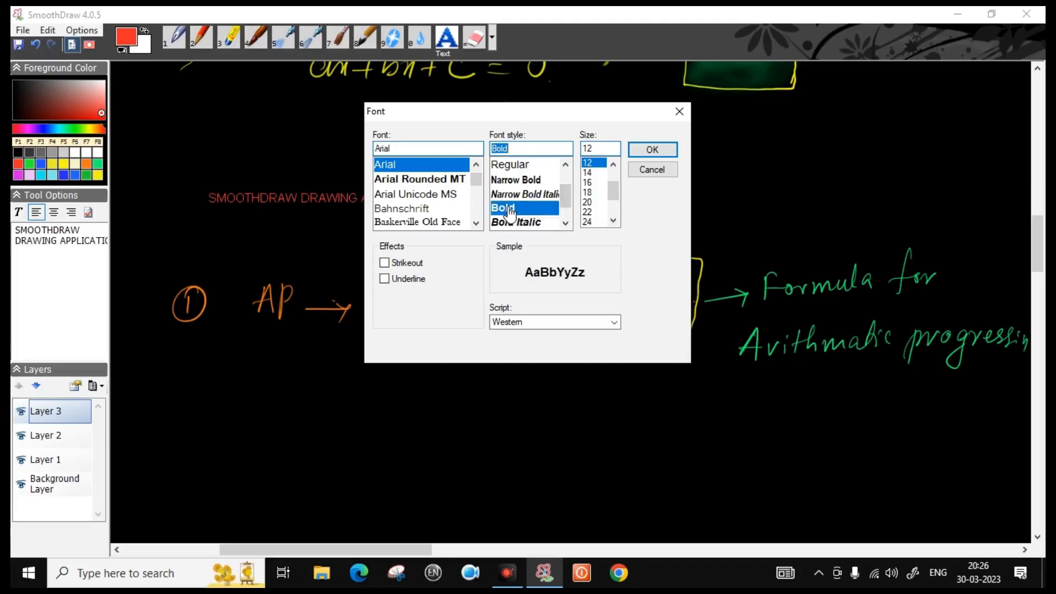
{"action": "left_click", "coordinate": [587, 213]}
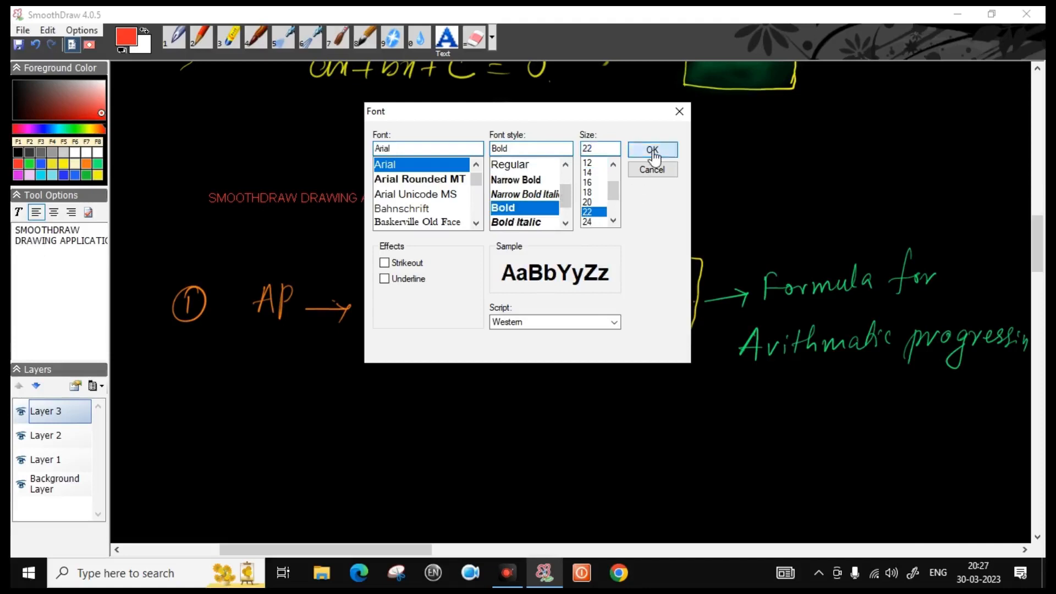
{"action": "left_click", "coordinate": [653, 150]}
{"action": "mouse_move", "coordinate": [638, 213]}
{"action": "left_mouse_down"}
{"action": "mouse_move", "coordinate": [592, 379]}
{"action": "mouse_move", "coordinate": [609, 331]}
{"action": "mouse_move", "coordinate": [687, 395]}
{"action": "mouse_move", "coordinate": [631, 395]}
{"action": "mouse_move", "coordinate": [602, 380]}
{"action": "left_mouse_up"}
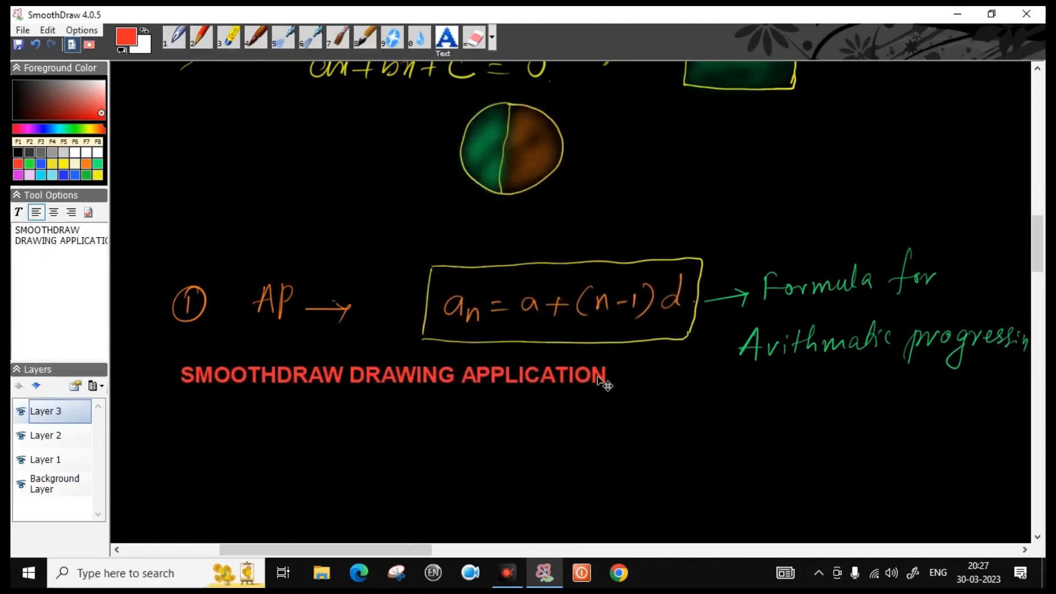